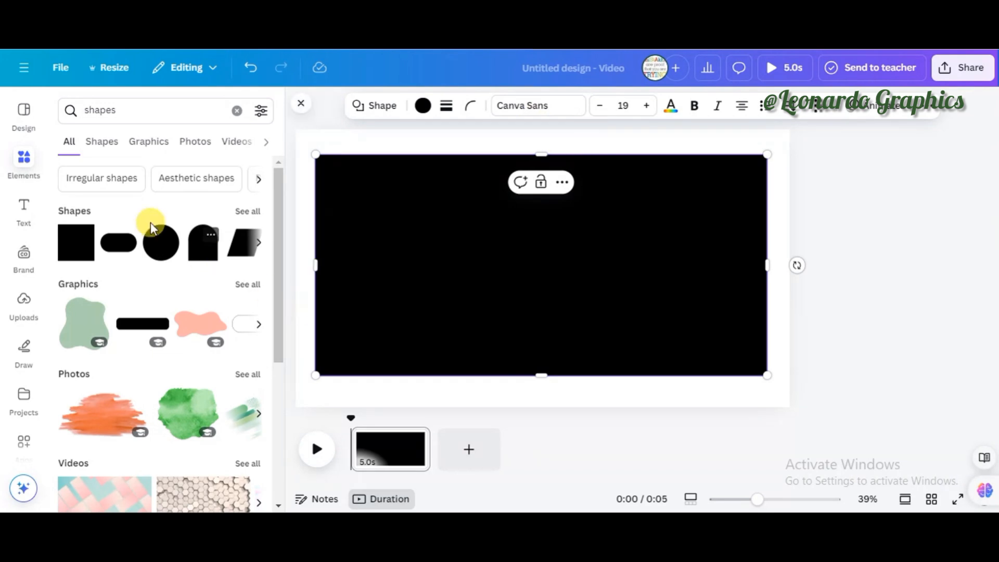
Add a heading over the black rectangle that reads MOTION
{"action": "left_click", "coordinate": [23, 209]}
{"action": "left_click", "coordinate": [134, 238]}
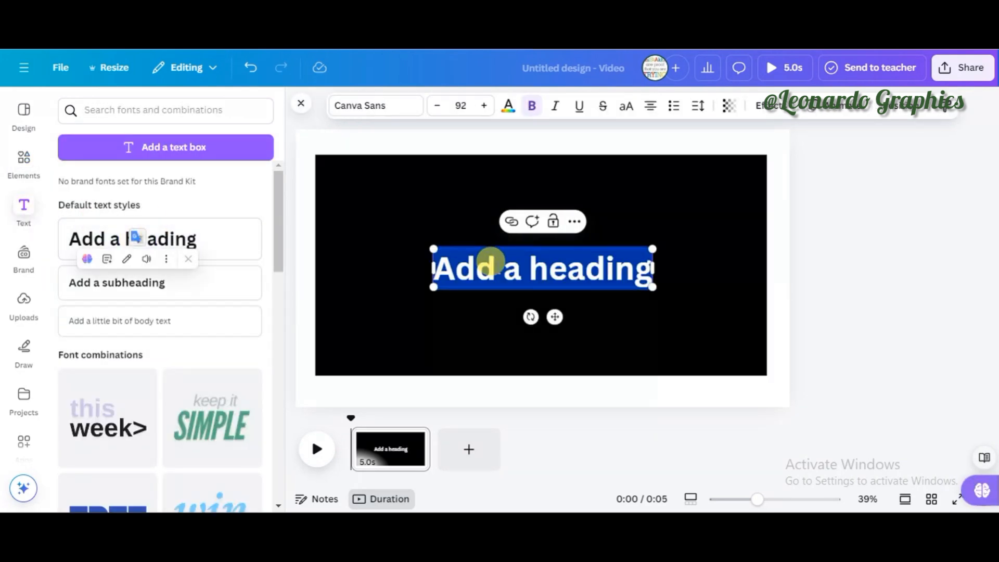
{"action": "type", "text": "M"}
{"action": "key", "text": "BackSpace"}
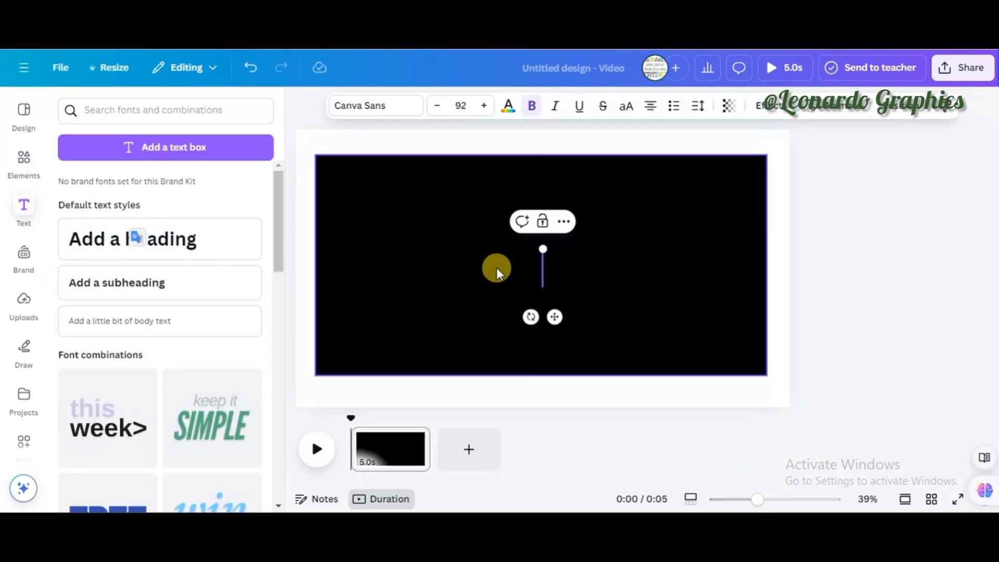
{"action": "type", "text": "Mo"}
{"action": "key", "text": "BackSpace"}
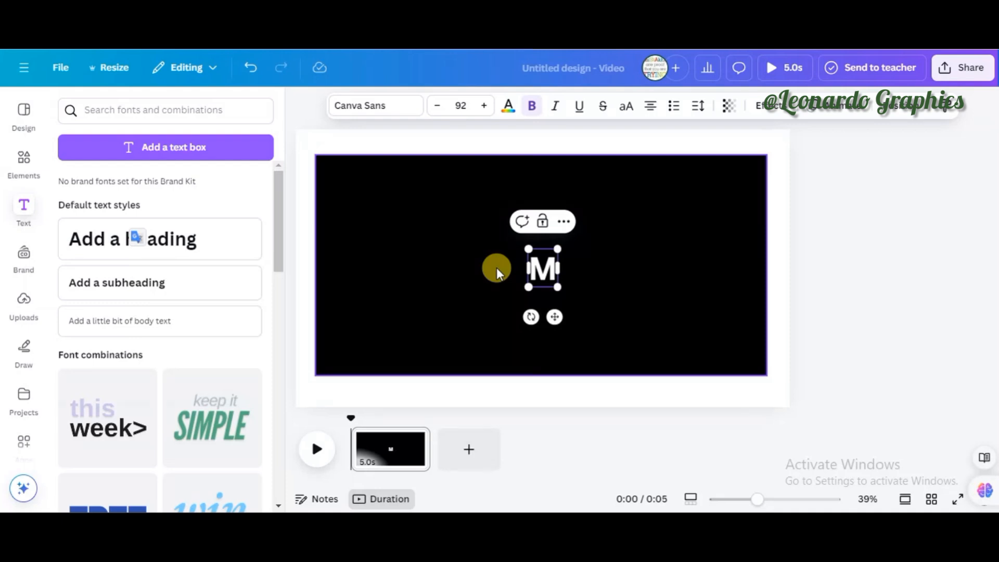
{"action": "type", "text": "OTION"}
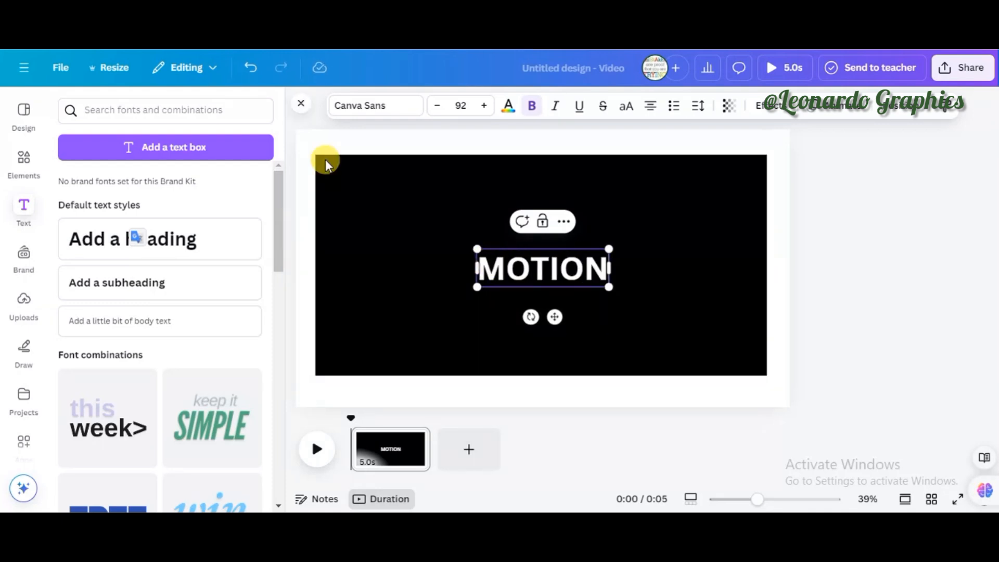
Change the MOTION heading's font to Anton and enlarge it to about size 407, nearly spanning the black rectangle
{"action": "left_click", "coordinate": [375, 106]}
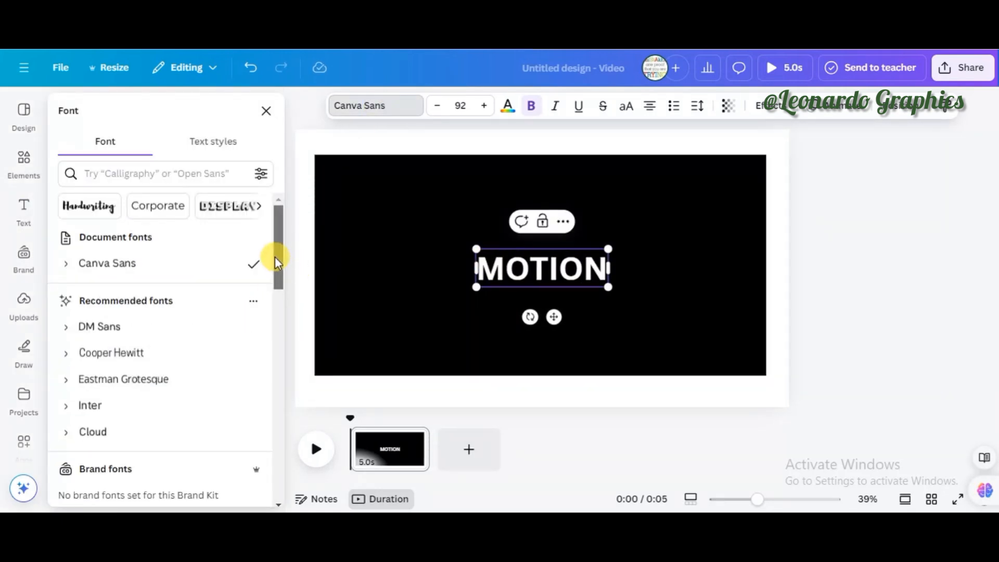
{"action": "left_click_drag", "start_coordinate": [276, 260], "coordinate": [265, 341]}
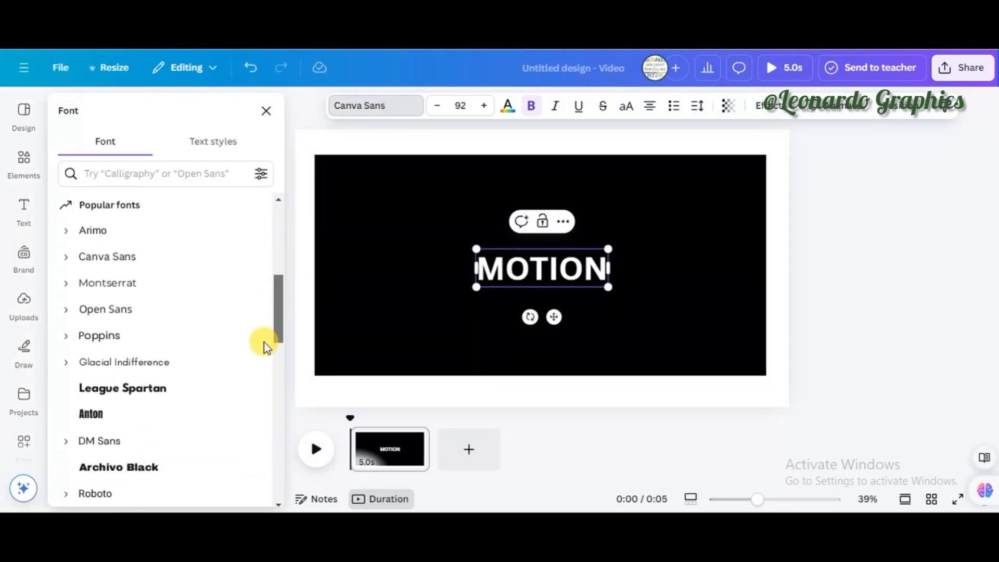
{"action": "left_click", "coordinate": [97, 423]}
{"action": "left_click_drag", "start_coordinate": [489, 242], "coordinate": [334, 174]}
{"action": "left_click_drag", "start_coordinate": [587, 284], "coordinate": [744, 350]}
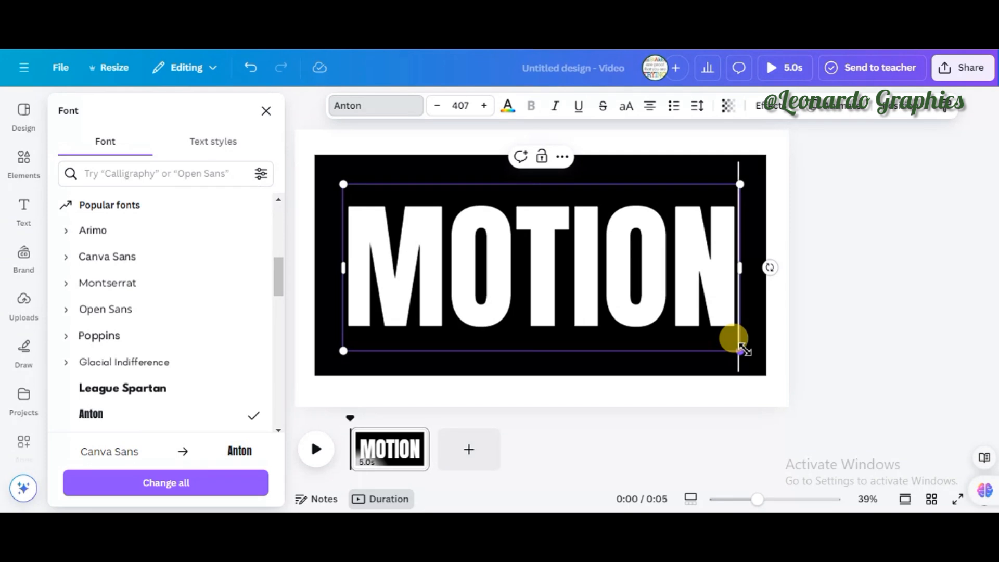
{"action": "key", "text": "Escape"}
Download the design as a PNG image at size 1
{"action": "left_click", "coordinate": [969, 65]}
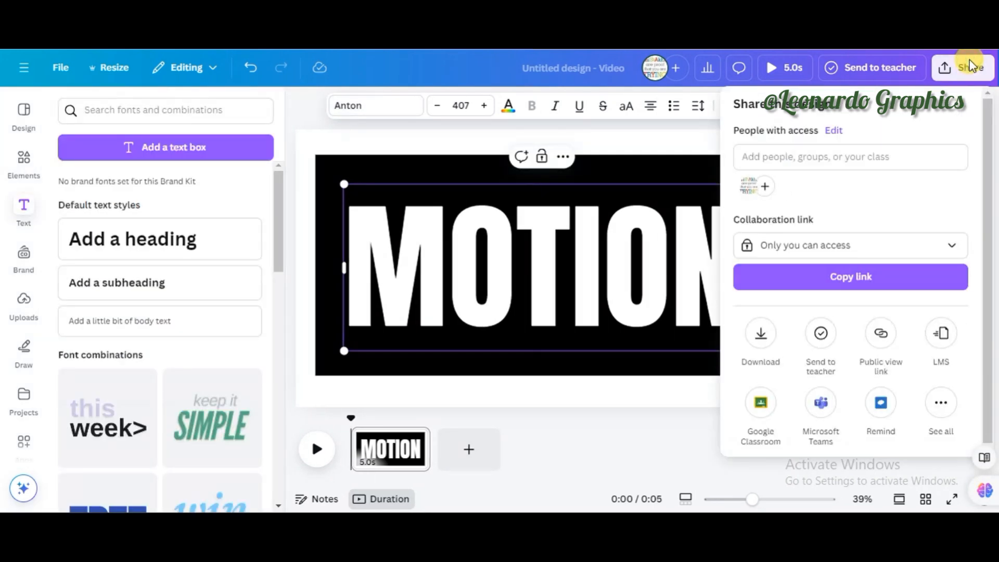
{"action": "left_click", "coordinate": [765, 341]}
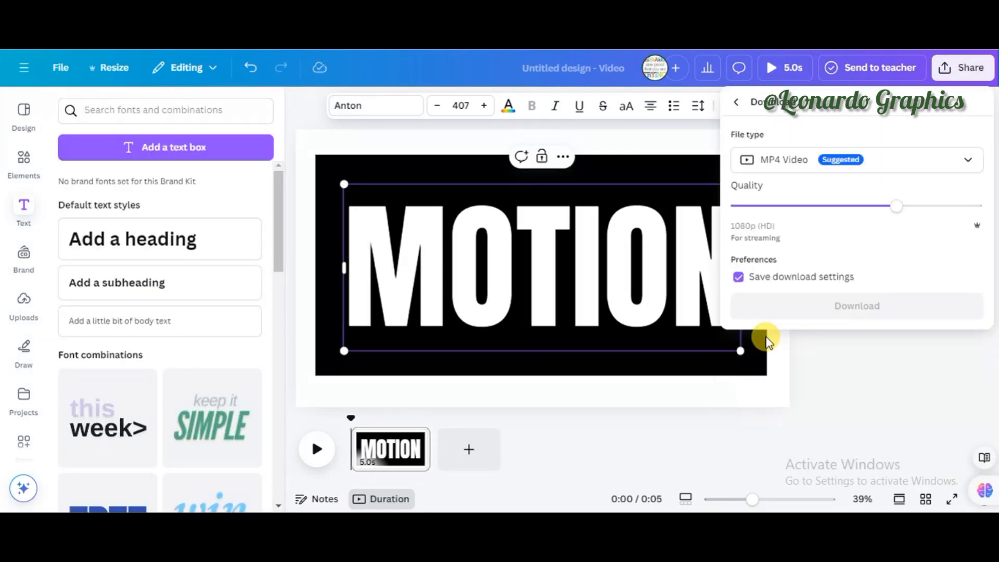
{"action": "left_click", "coordinate": [932, 161]}
{"action": "left_click", "coordinate": [841, 230]}
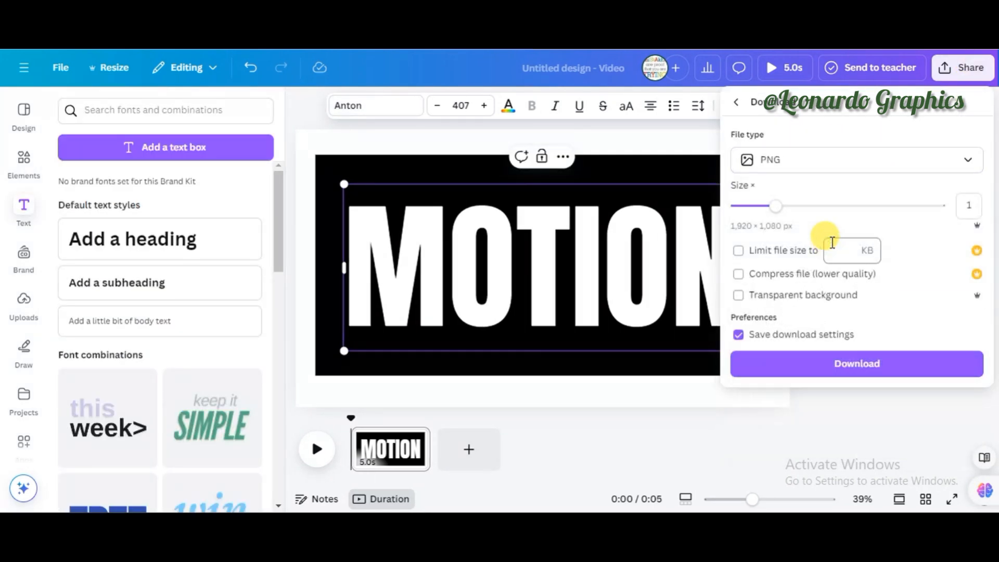
{"action": "left_click", "coordinate": [872, 367]}
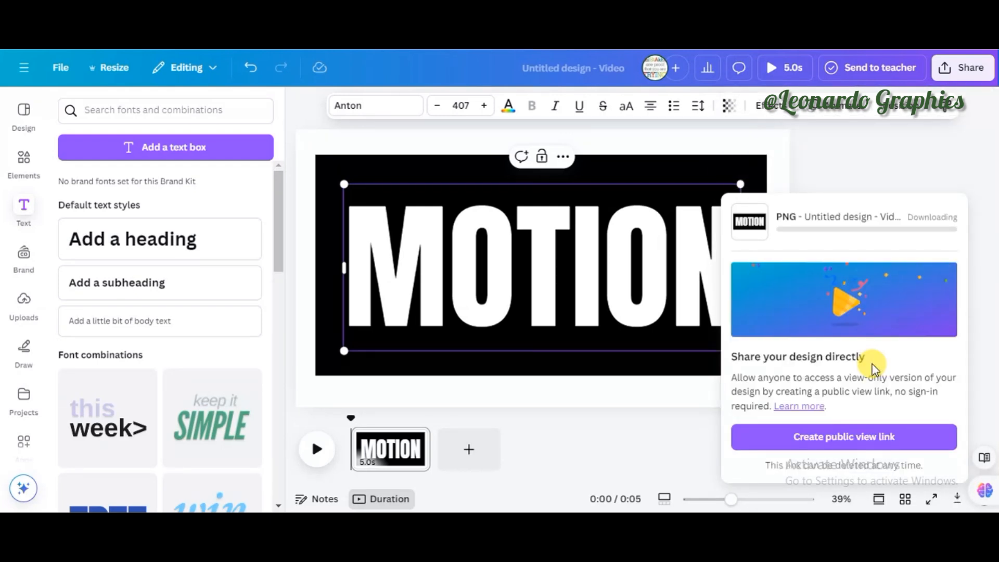
Upload the downloaded MOTION image to the media library and clear the black rectangle and heading from the page
{"action": "left_click", "coordinate": [21, 301]}
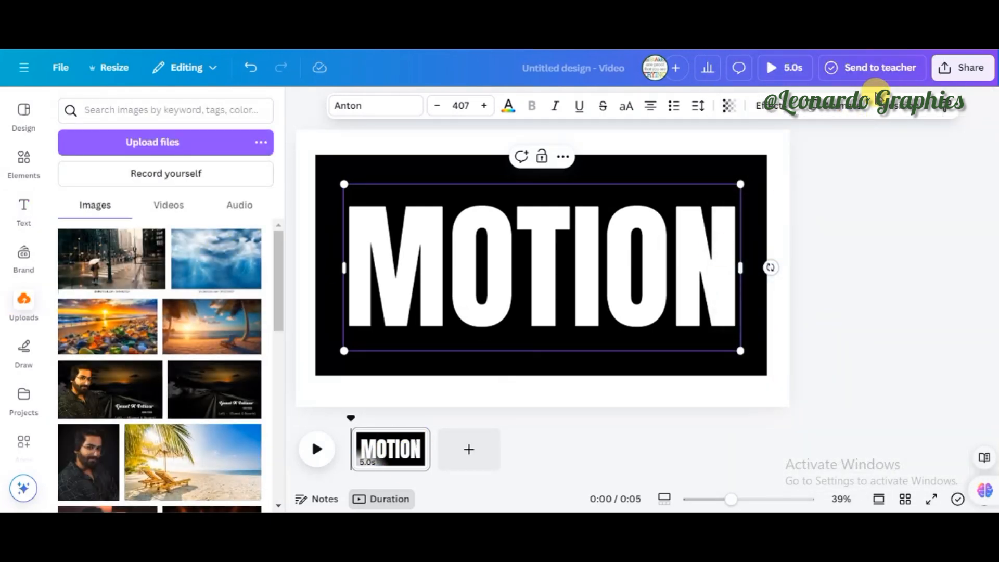
{"action": "left_click_drag", "start_coordinate": [788, 96], "coordinate": [159, 214]}
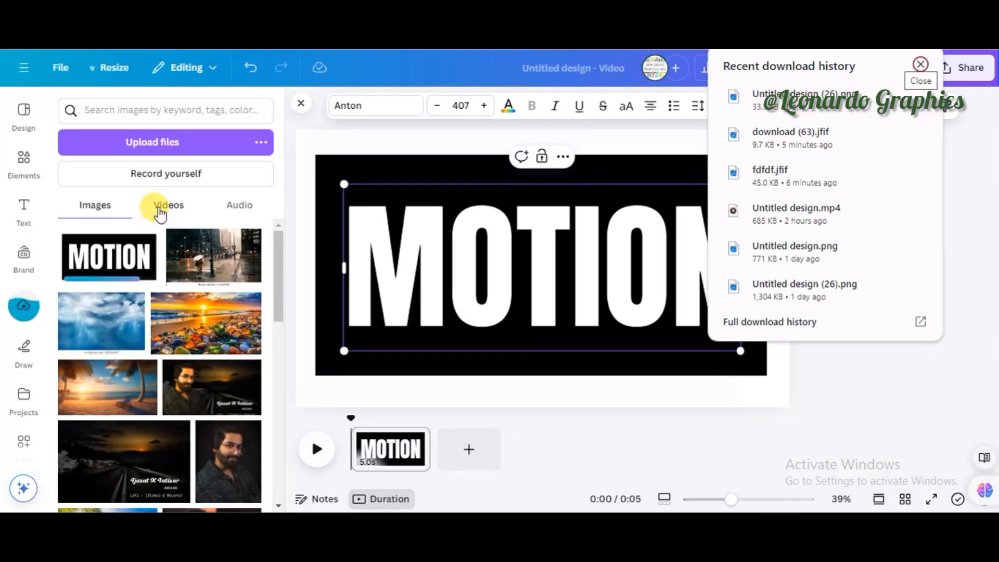
{"action": "left_click", "coordinate": [646, 161]}
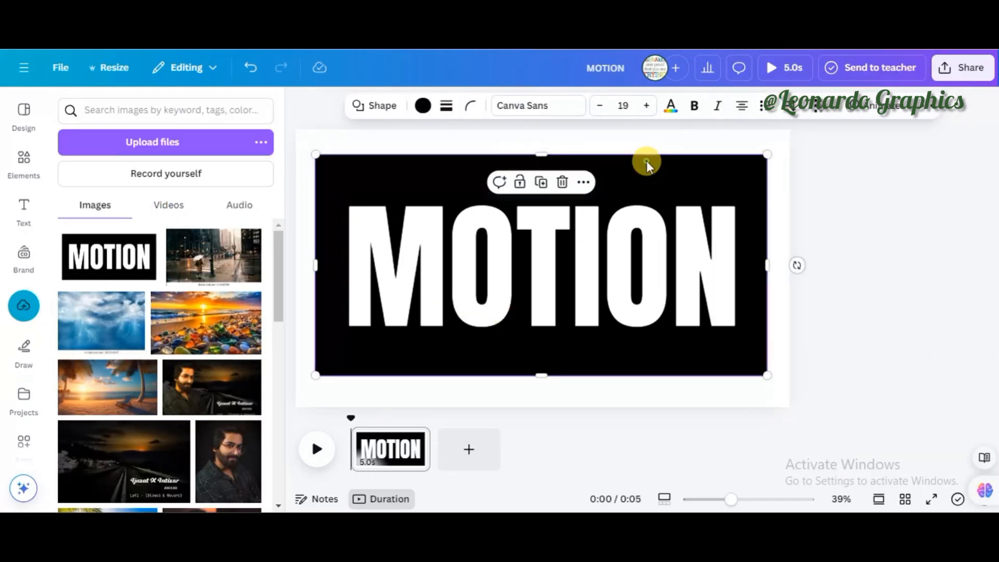
{"action": "key", "text": "Delete"}
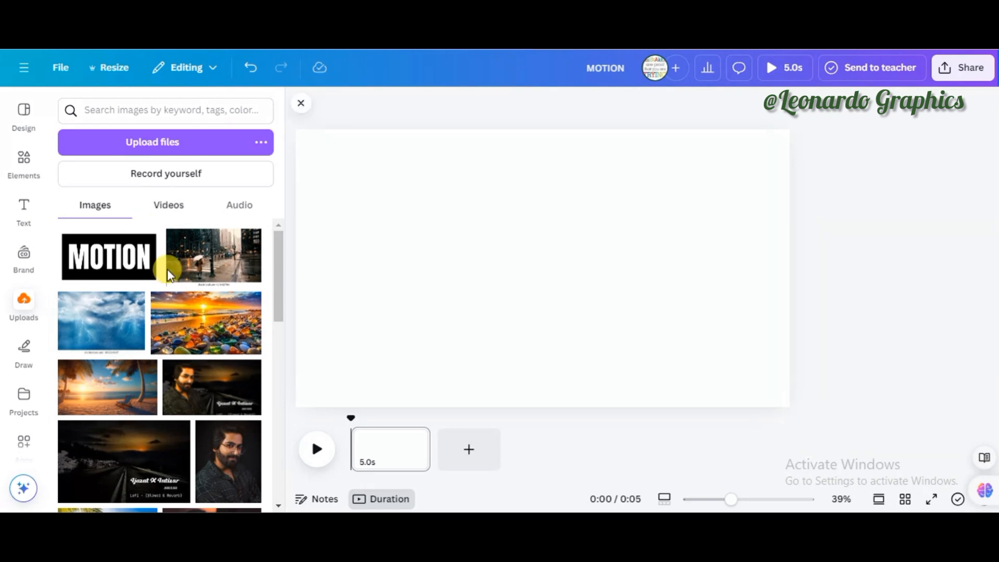
Place the uploaded sunset photo with colourful beach pebbles and enlarge it to fill the whole page
{"action": "left_click", "coordinate": [207, 323]}
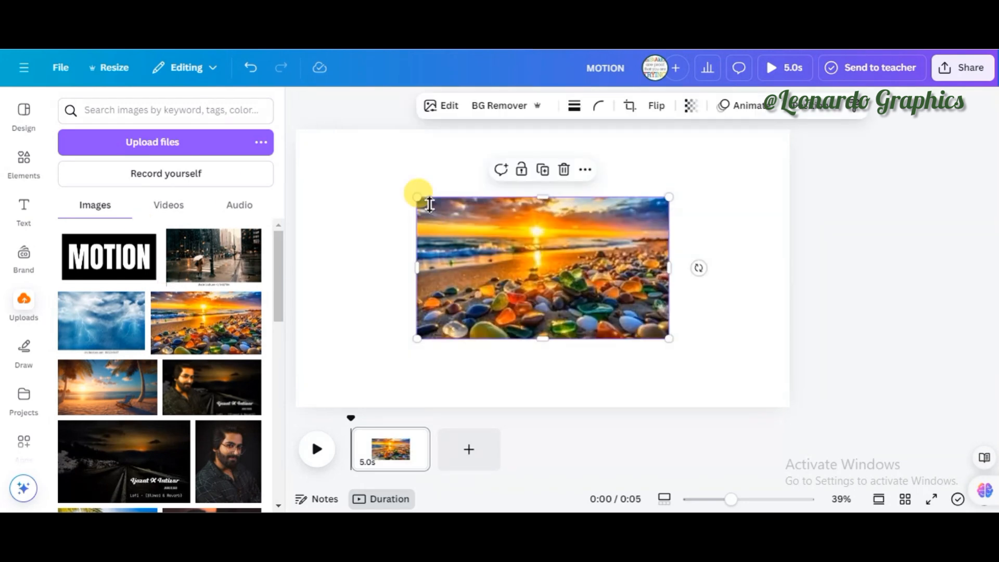
{"action": "left_click_drag", "start_coordinate": [418, 198], "coordinate": [296, 129]}
{"action": "left_click_drag", "start_coordinate": [671, 339], "coordinate": [789, 406]}
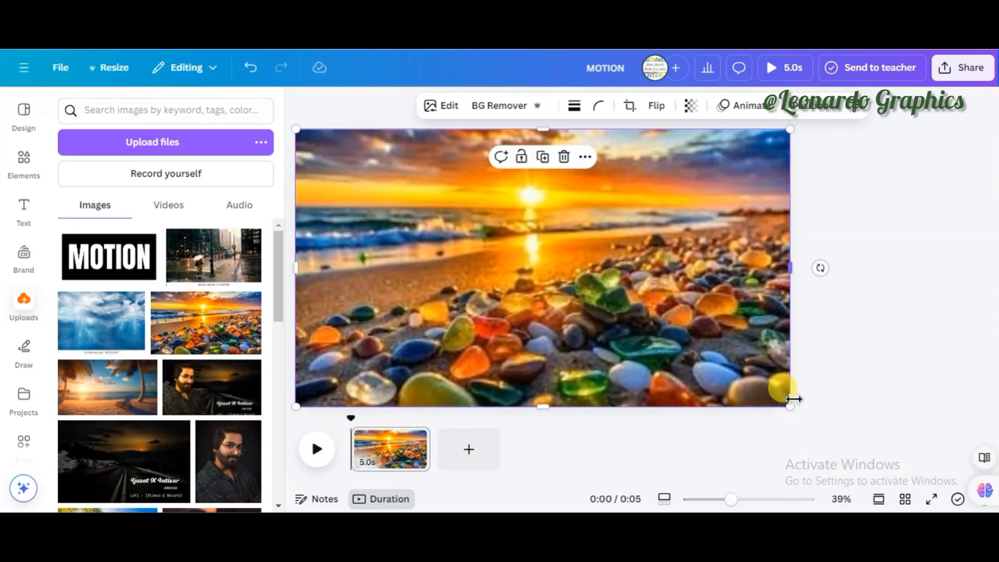
Place the uploaded lightning storm photo, crop the caption strip off its lower edge and enlarge it to cover the page
{"action": "left_click", "coordinate": [101, 320]}
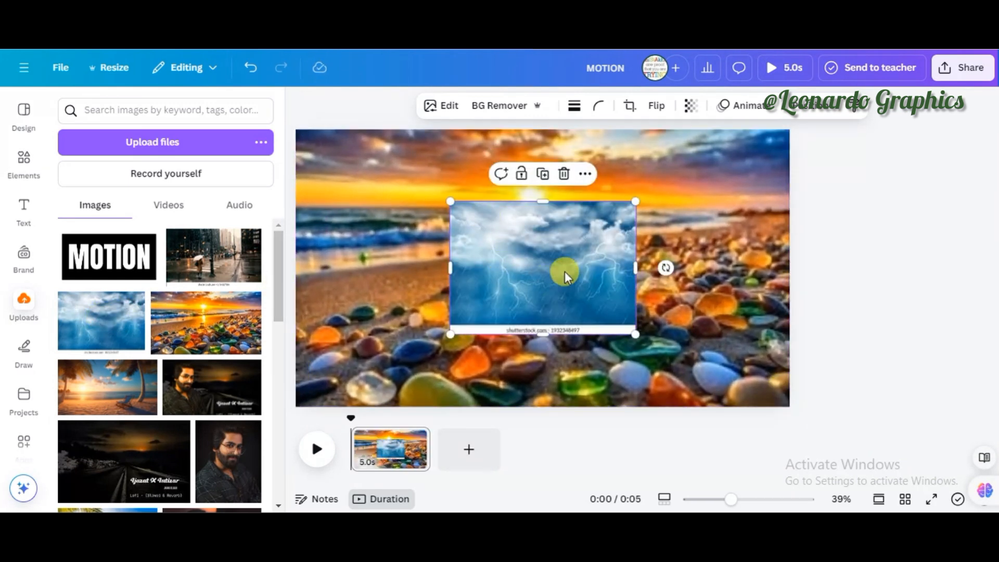
{"action": "left_click_drag", "start_coordinate": [549, 335], "coordinate": [547, 326]}
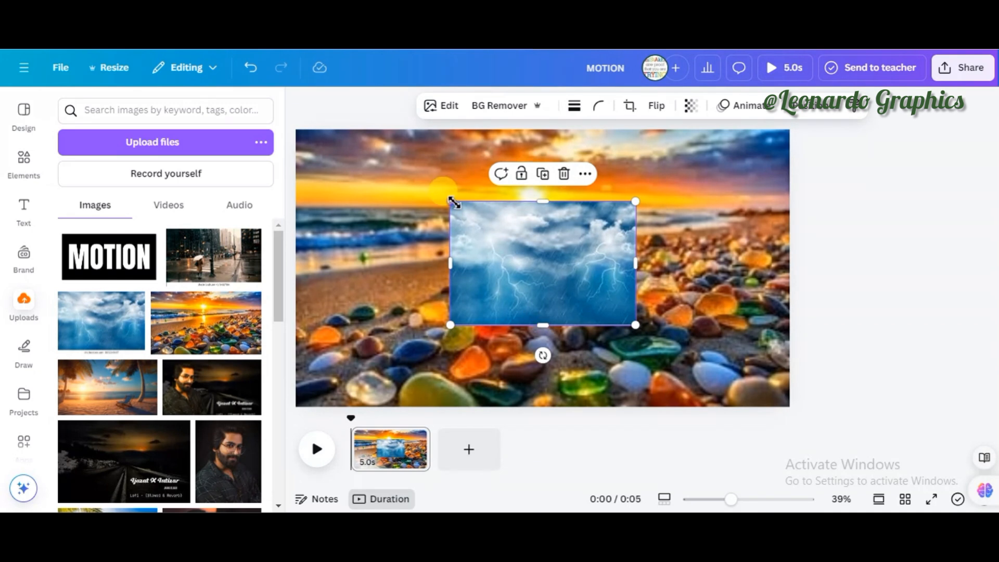
{"action": "left_click_drag", "start_coordinate": [451, 201], "coordinate": [392, 201]}
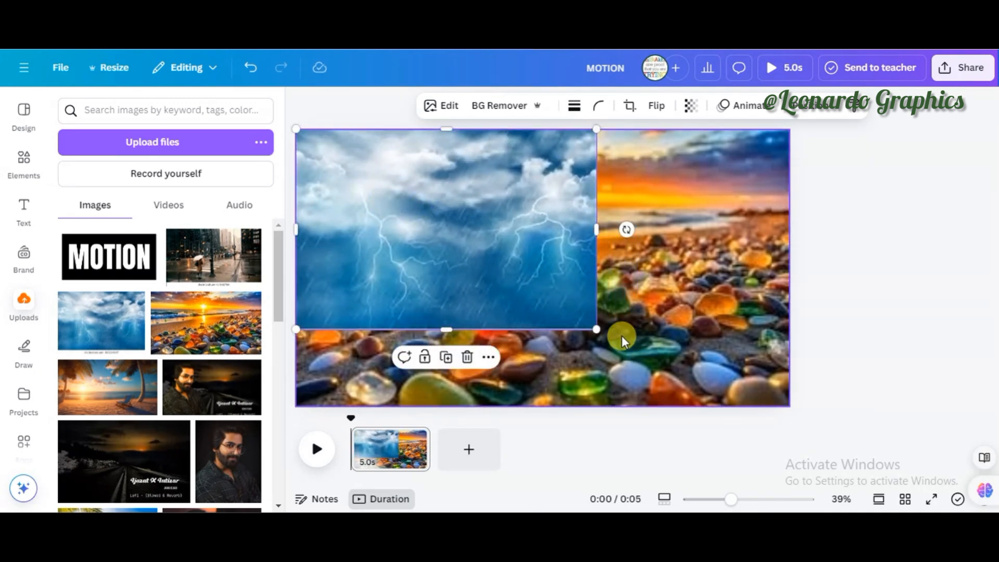
{"action": "left_click_drag", "start_coordinate": [598, 333], "coordinate": [710, 403]}
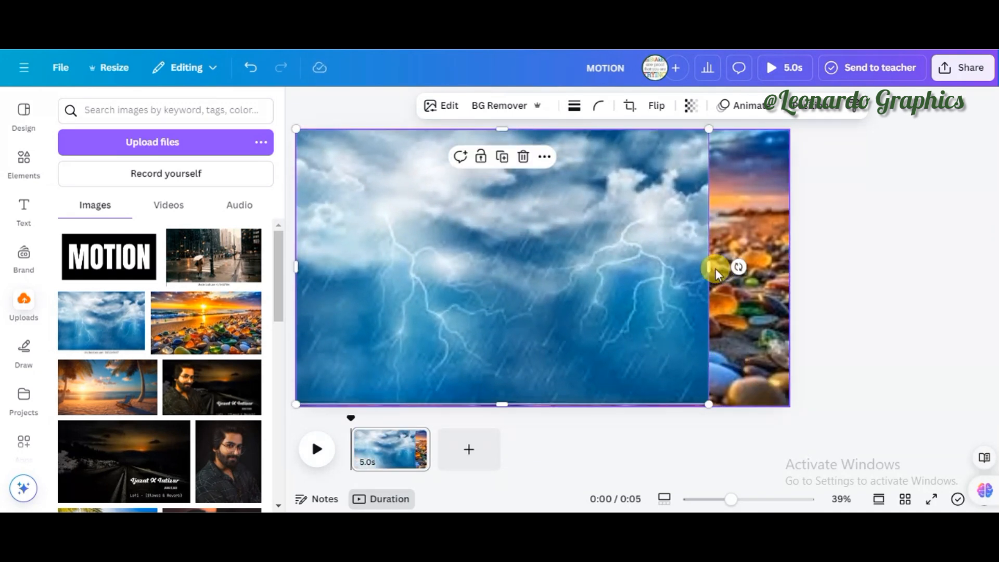
{"action": "left_click_drag", "start_coordinate": [712, 267], "coordinate": [790, 267]}
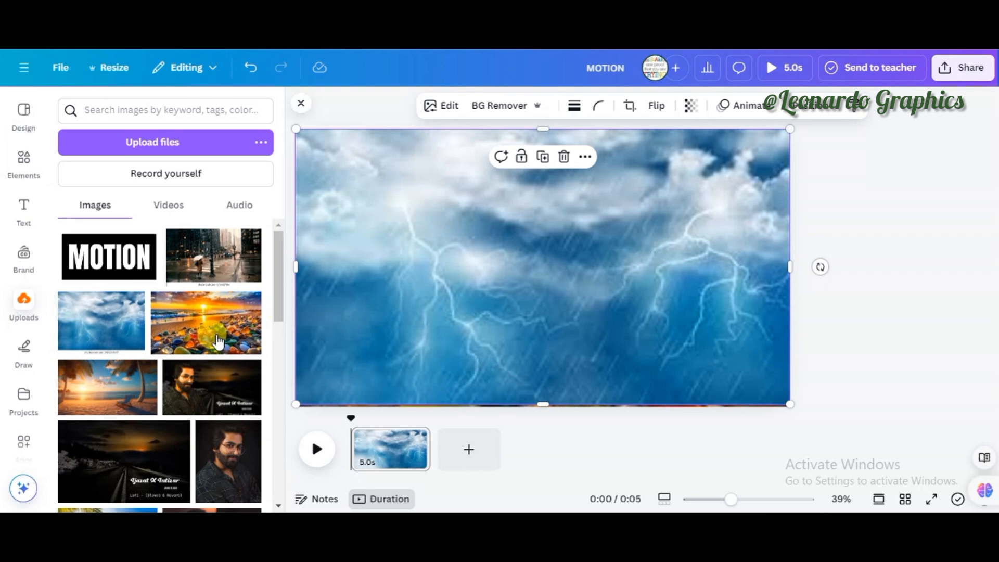
Place the uploaded palm beach photo with the deck chair, enlarge it to cover the page and fit the storm photo beneath
{"action": "left_click", "coordinate": [131, 383]}
{"action": "left_click_drag", "start_coordinate": [385, 179], "coordinate": [295, 129]}
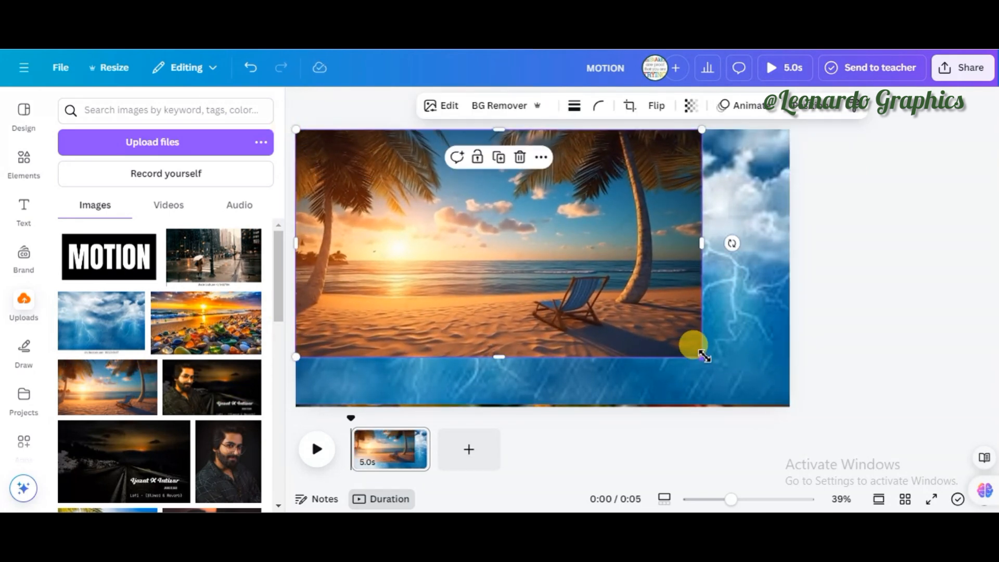
{"action": "left_click", "coordinate": [713, 383]}
{"action": "left_click_drag", "start_coordinate": [544, 410], "coordinate": [536, 408]}
{"action": "left_click", "coordinate": [620, 331]}
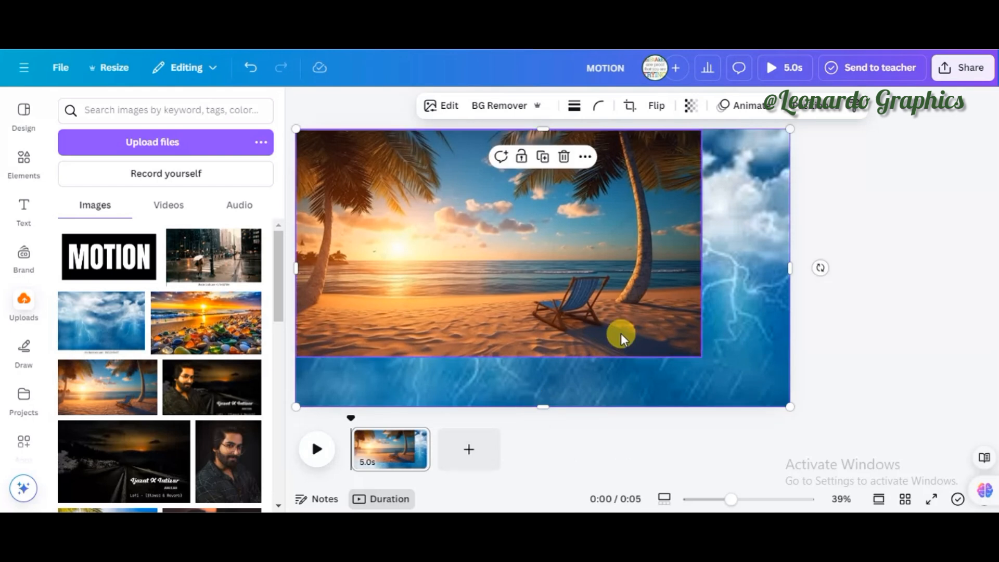
{"action": "left_click_drag", "start_coordinate": [703, 359], "coordinate": [796, 397]}
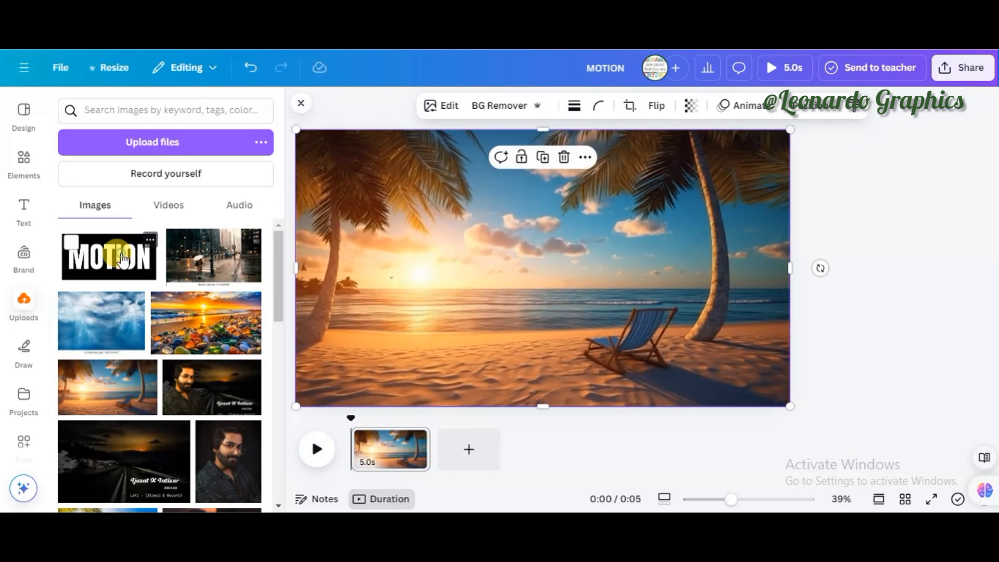
Place the uploaded MOTION image over the beach photo and remove its background so the letters are cut out
{"action": "left_click", "coordinate": [123, 258]}
{"action": "left_click", "coordinate": [532, 107]}
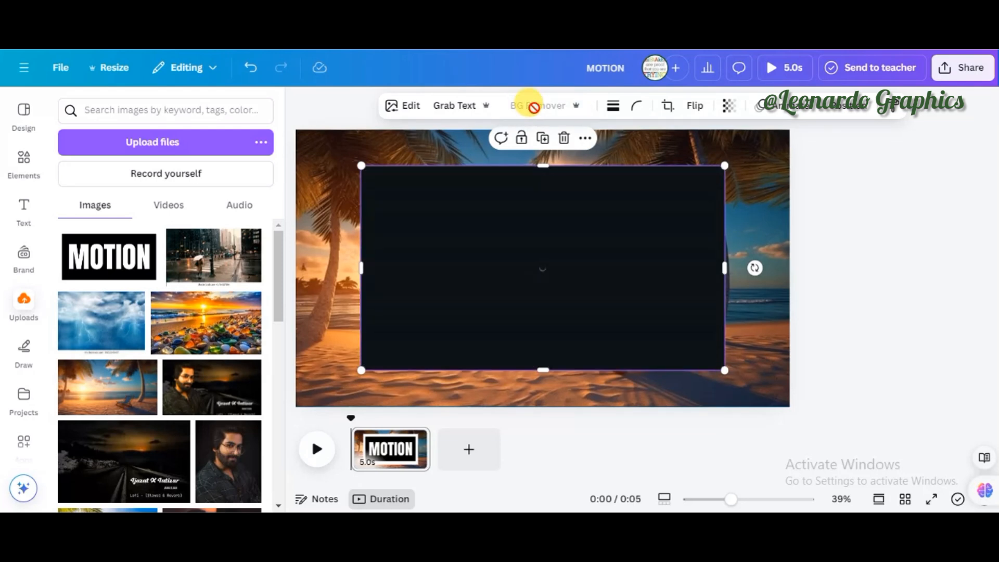
{"action": "left_click", "coordinate": [20, 164]}
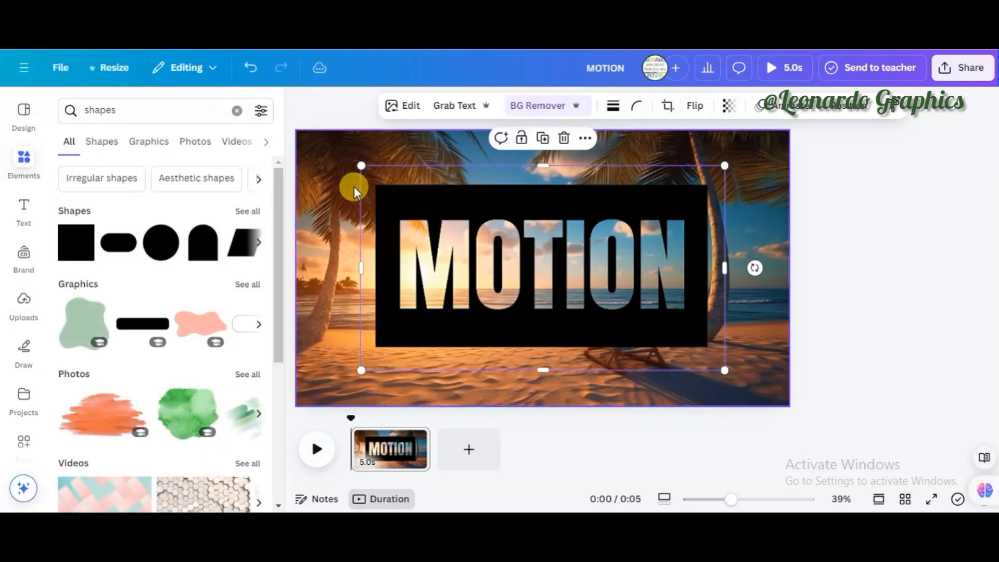
Enlarge the MOTION cutout to almost the full page width and position it towards the page's upper edge
{"action": "left_click_drag", "start_coordinate": [360, 165], "coordinate": [285, 145]}
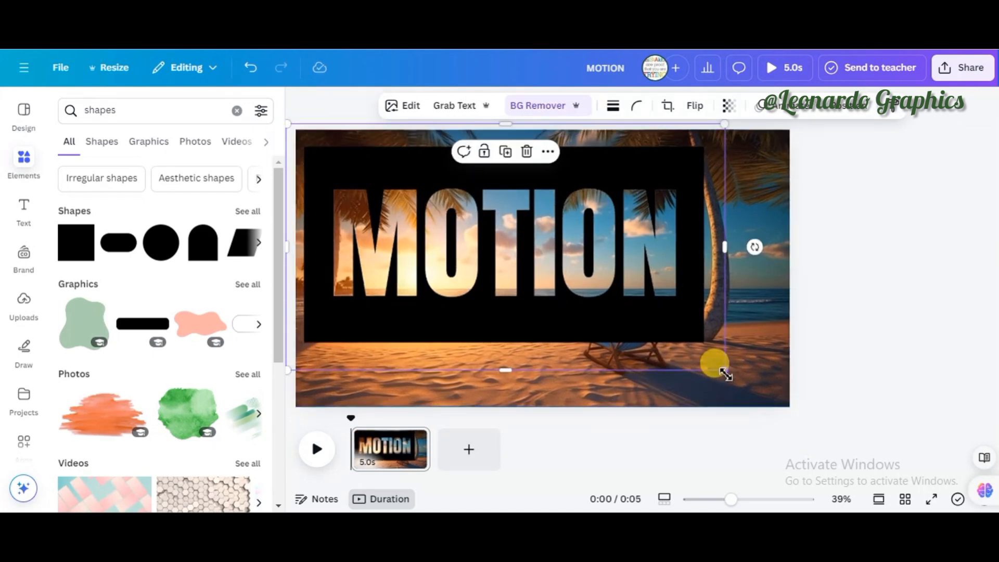
{"action": "left_click_drag", "start_coordinate": [725, 372], "coordinate": [760, 392]}
{"action": "left_click_drag", "start_coordinate": [729, 350], "coordinate": [742, 350]}
{"action": "left_click", "coordinate": [784, 398]}
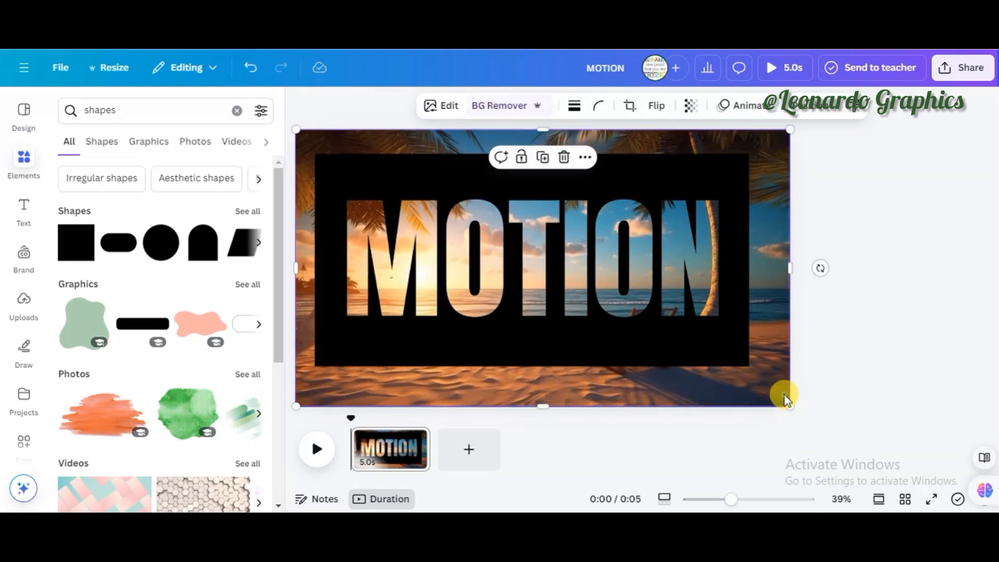
{"action": "left_click_drag", "start_coordinate": [791, 407], "coordinate": [812, 426]}
{"action": "left_click_drag", "start_coordinate": [768, 389], "coordinate": [760, 400]}
{"action": "left_click_drag", "start_coordinate": [544, 142], "coordinate": [542, 116]}
{"action": "left_click_drag", "start_coordinate": [576, 316], "coordinate": [577, 316]}
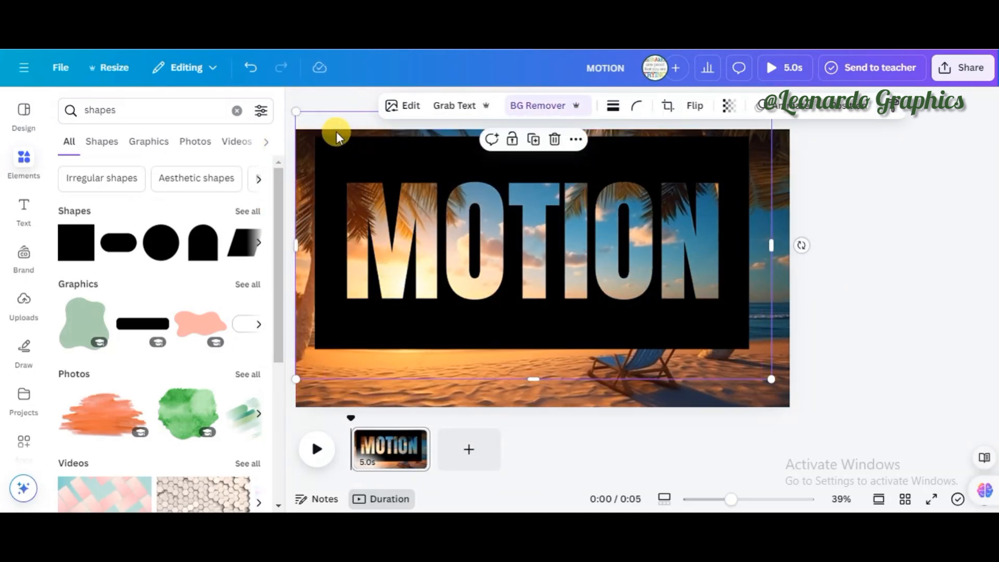
Browse the image filters and effects available for the MOTION cutout
{"action": "left_click", "coordinate": [333, 329]}
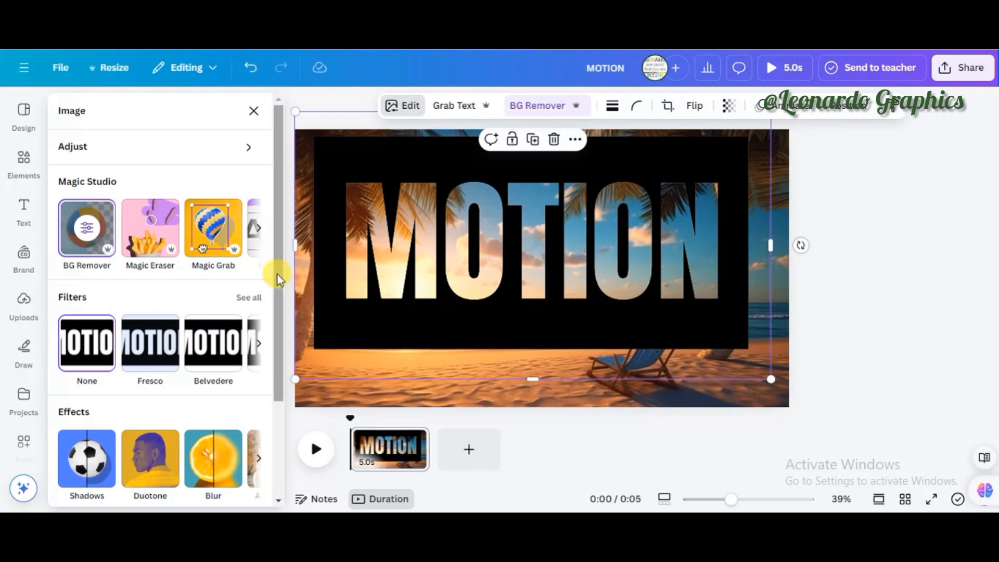
{"action": "left_click_drag", "start_coordinate": [277, 273], "coordinate": [265, 412]}
{"action": "scroll", "coordinate": [265, 412], "scroll_direction": "up", "scroll_amount": 5}
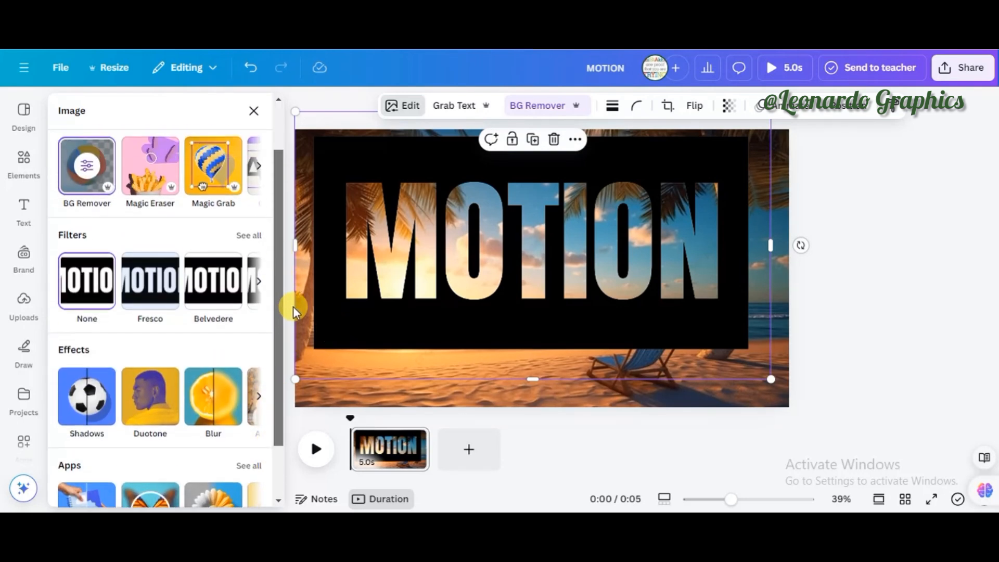
{"action": "left_click", "coordinate": [251, 235]}
{"action": "left_click_drag", "start_coordinate": [276, 174], "coordinate": [218, 130]}
{"action": "left_click", "coordinate": [64, 112]}
{"action": "left_click_drag", "start_coordinate": [277, 177], "coordinate": [276, 275]}
Apply the Cherry duotone effect to the MOTION cutout and set its highlights to white
{"action": "left_click", "coordinate": [147, 332]}
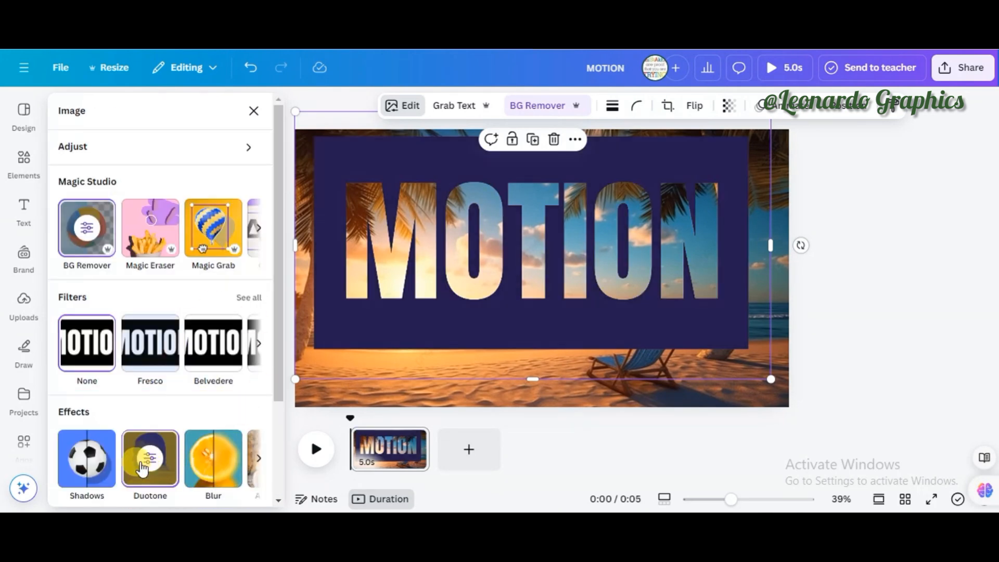
{"action": "left_click", "coordinate": [142, 468]}
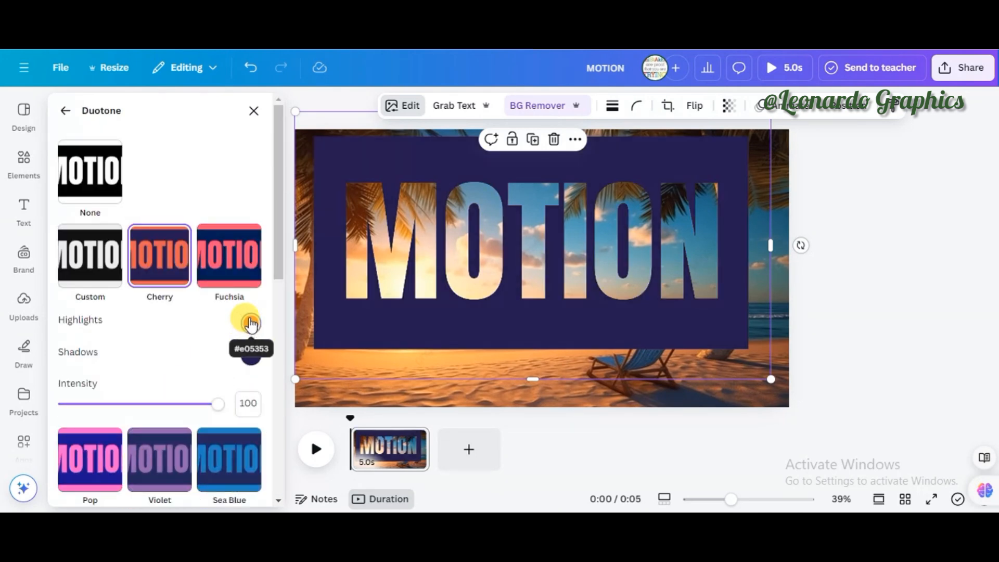
{"action": "left_click", "coordinate": [99, 276]}
{"action": "left_click", "coordinate": [156, 263]}
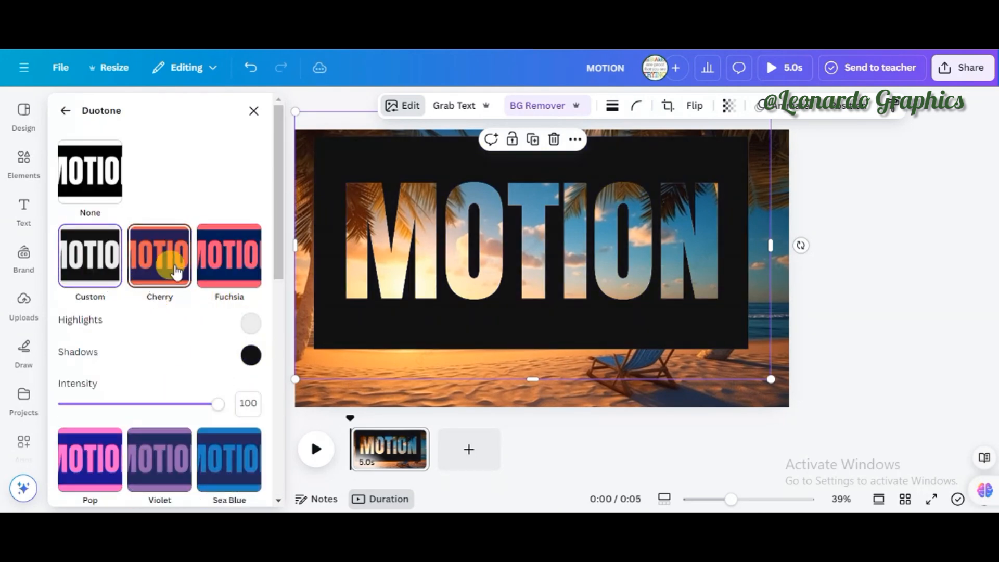
{"action": "left_click", "coordinate": [251, 325]}
{"action": "left_click_drag", "start_coordinate": [267, 361], "coordinate": [222, 319]}
{"action": "left_click", "coordinate": [227, 339]}
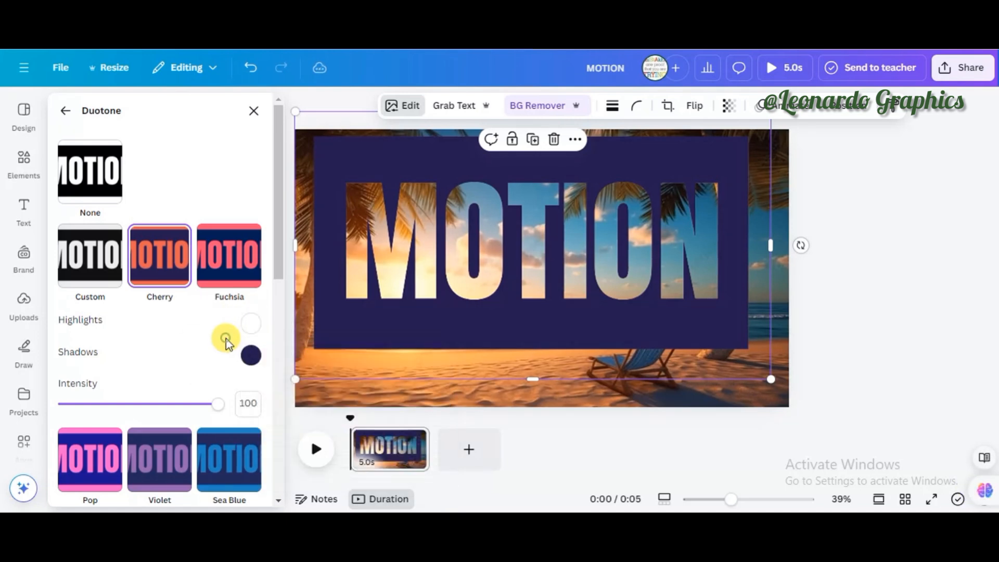
Set the duotone's shadows to white (#FFFFFF) and its highlights to a red tone
{"action": "left_click", "coordinate": [251, 355]}
{"action": "left_click_drag", "start_coordinate": [367, 257], "coordinate": [230, 217]}
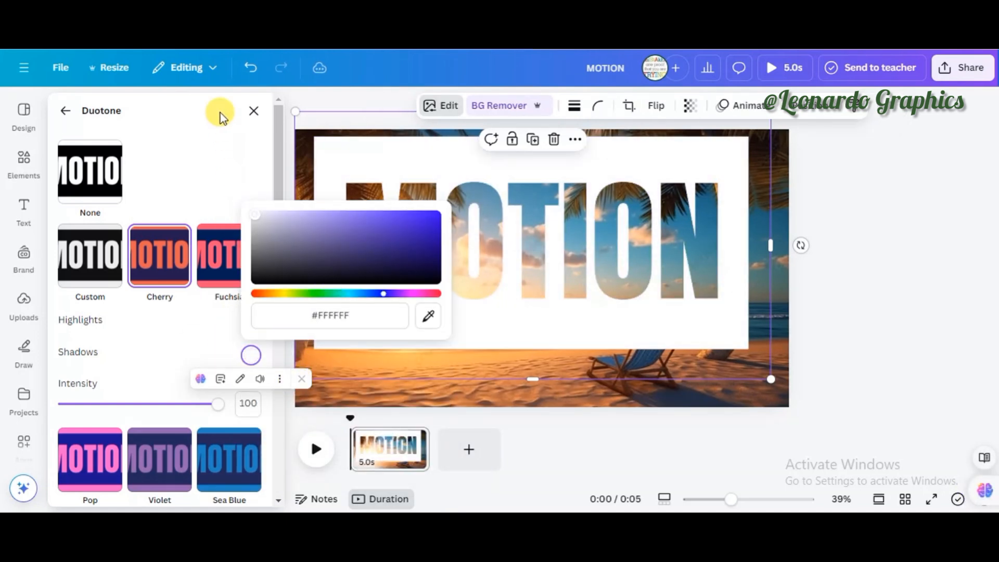
{"action": "left_click", "coordinate": [220, 327]}
{"action": "left_click", "coordinate": [251, 323]}
{"action": "left_click", "coordinate": [418, 384]}
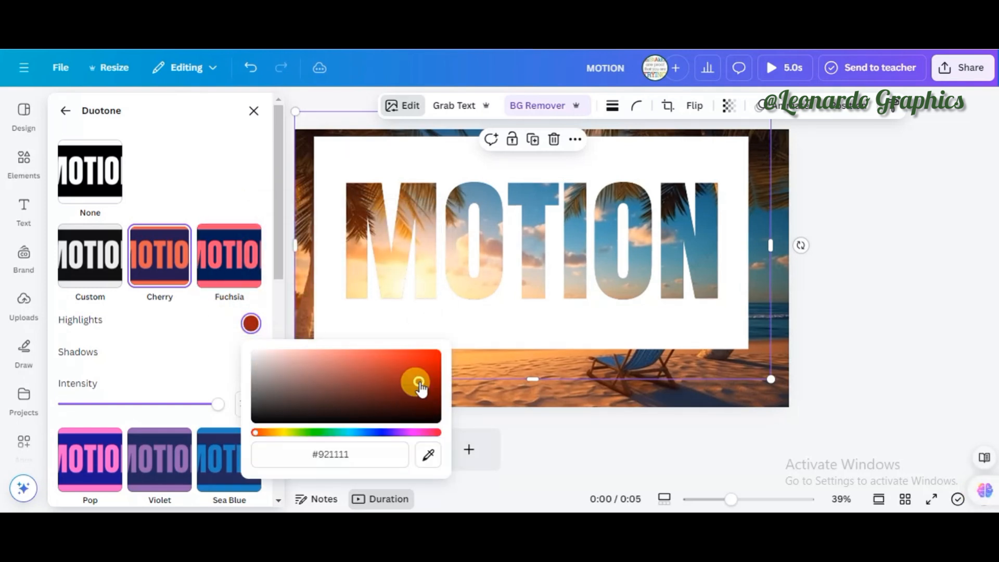
{"action": "left_click", "coordinate": [487, 396]}
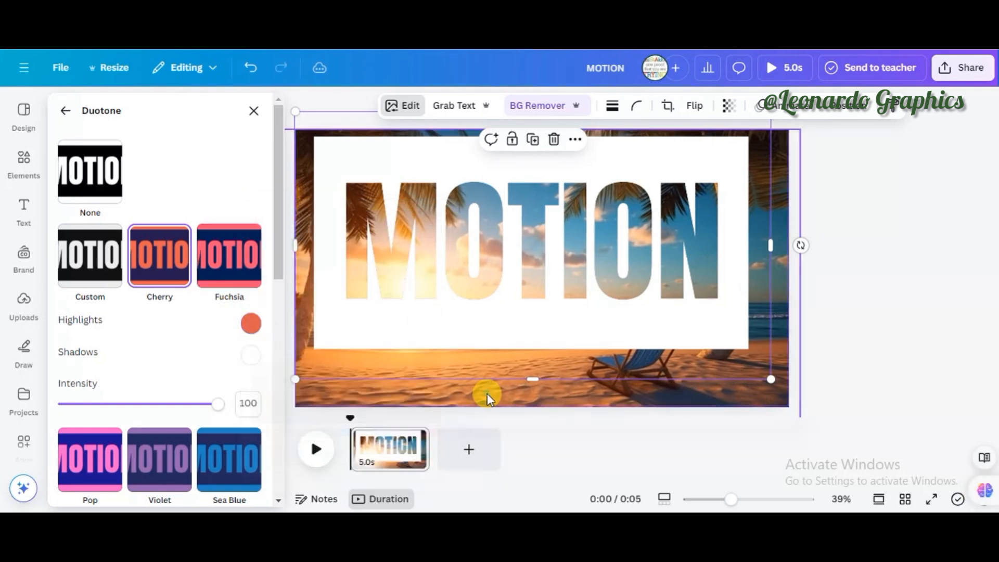
Enlarge the white MOTION cutout beyond the page width and centre the lettering horizontally on the page
{"action": "left_click_drag", "start_coordinate": [297, 381], "coordinate": [283, 398]}
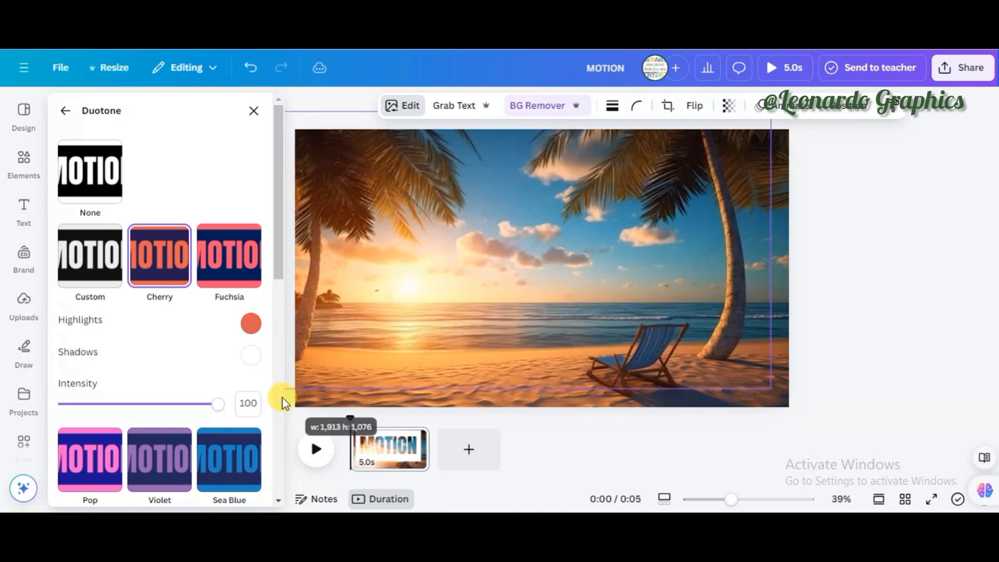
{"action": "left_click_drag", "start_coordinate": [768, 387], "coordinate": [816, 414]}
{"action": "left_click_drag", "start_coordinate": [679, 339], "coordinate": [673, 330]}
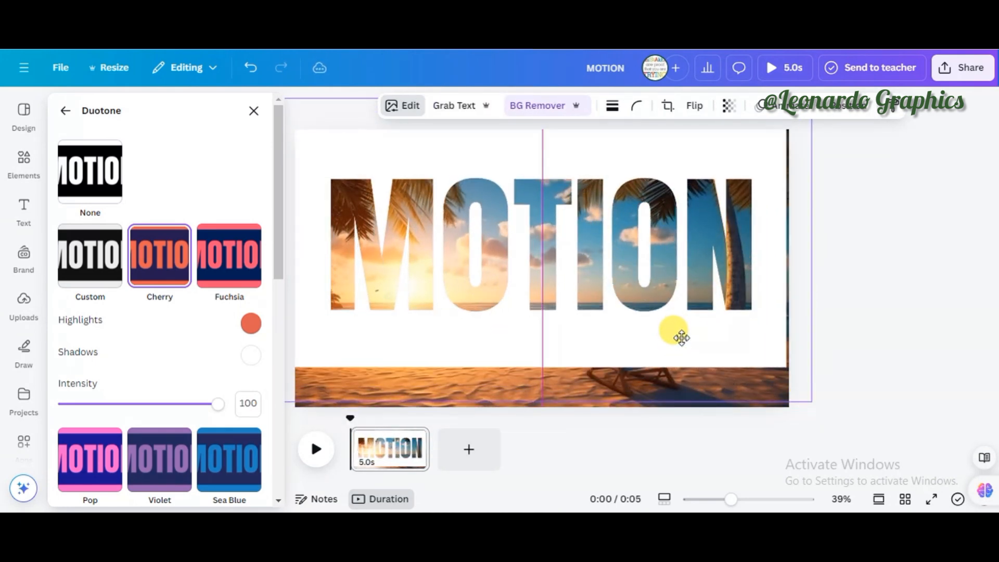
{"action": "left_click_drag", "start_coordinate": [815, 404], "coordinate": [843, 436]}
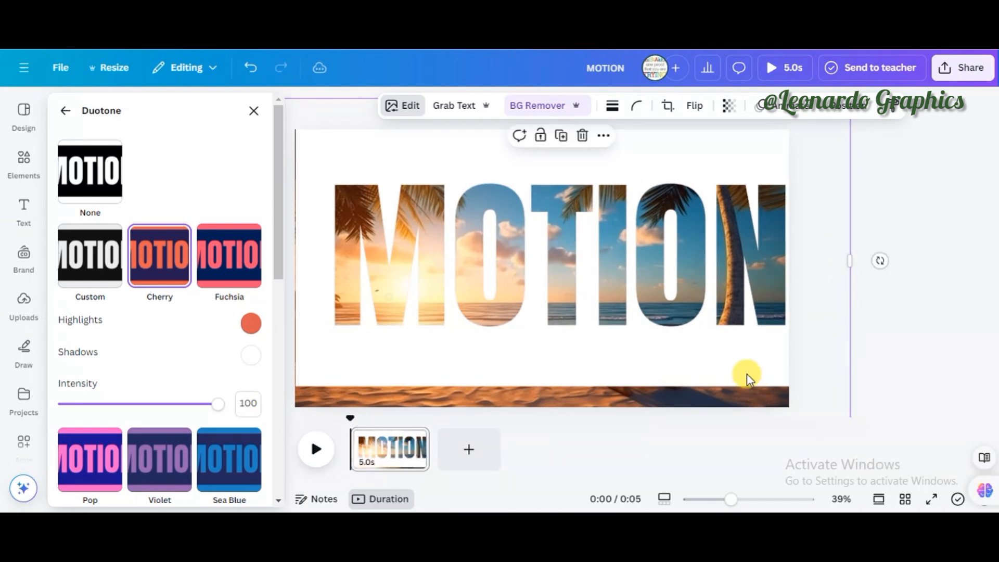
{"action": "left_click_drag", "start_coordinate": [747, 373], "coordinate": [731, 373]}
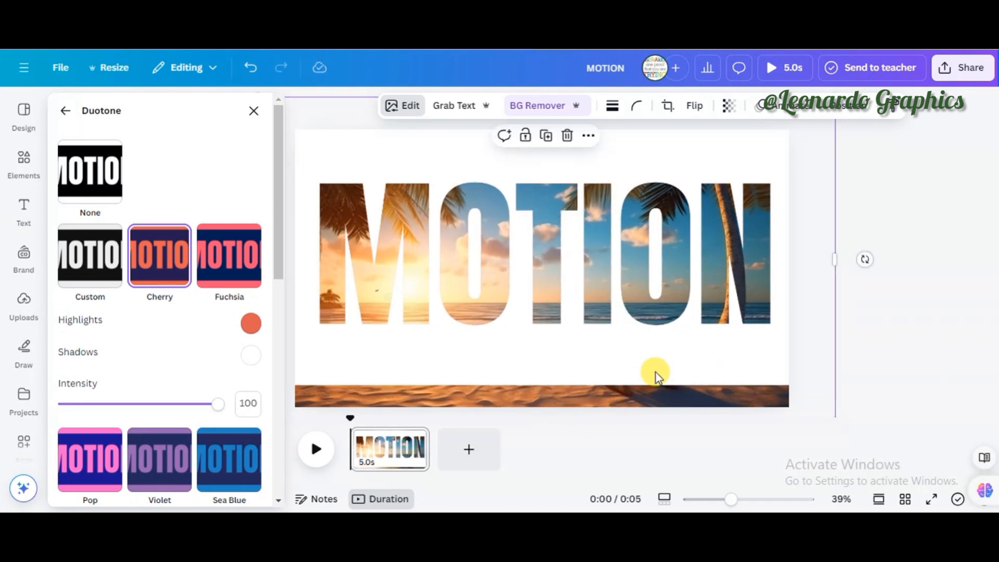
Add a Drop shadow to the MOTION cutout so the letters look recessed
{"action": "left_click", "coordinate": [65, 111]}
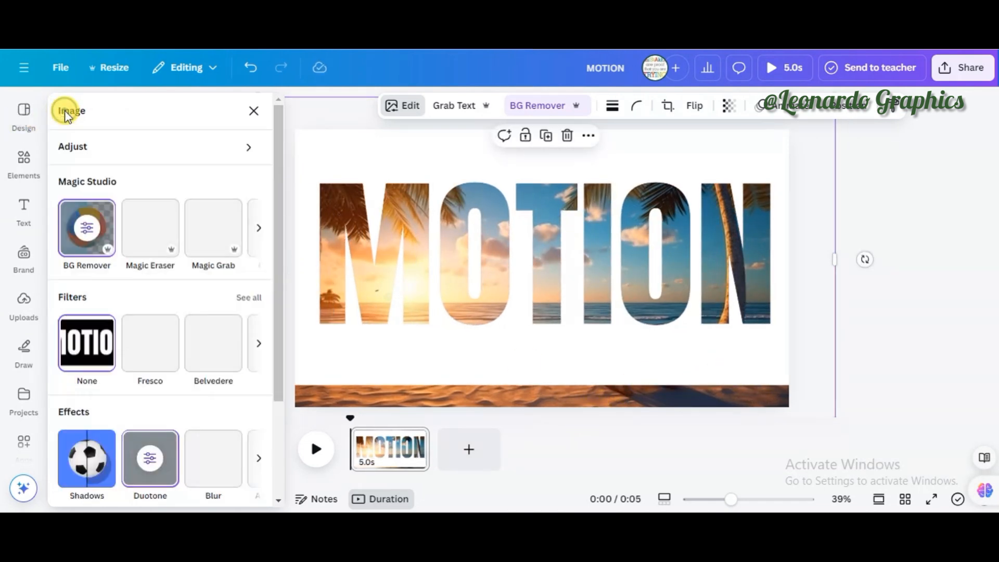
{"action": "left_click", "coordinate": [87, 457]}
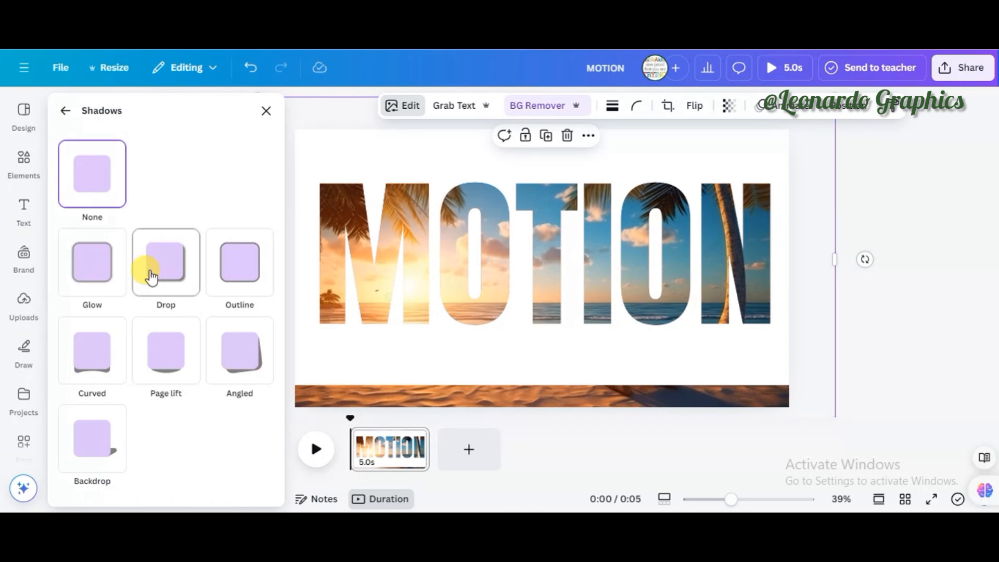
{"action": "left_click", "coordinate": [170, 265]}
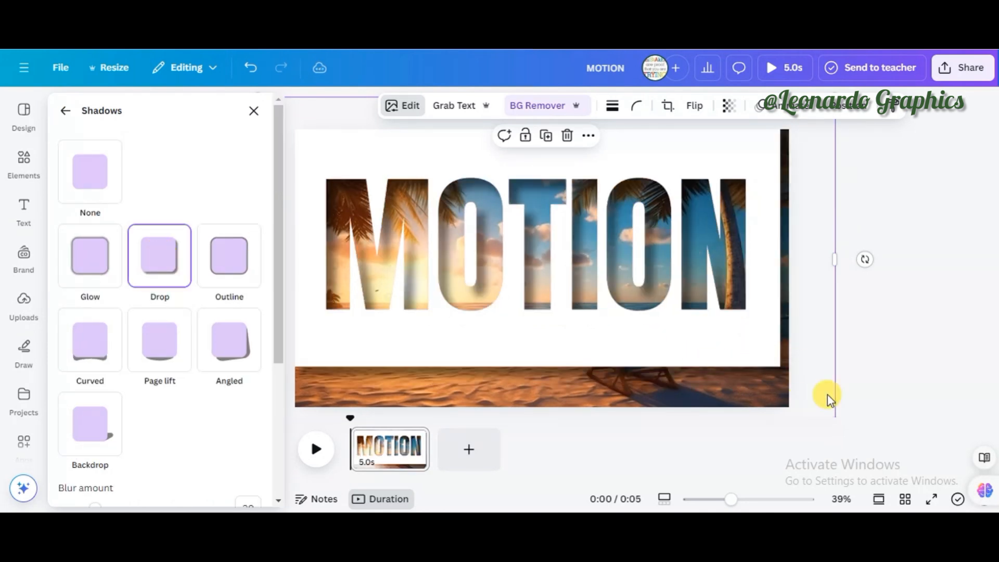
Resize and reposition the shadowed MOTION cutout so its white area covers the whole page with the lettering centred
{"action": "left_click_drag", "start_coordinate": [837, 263], "coordinate": [844, 260]}
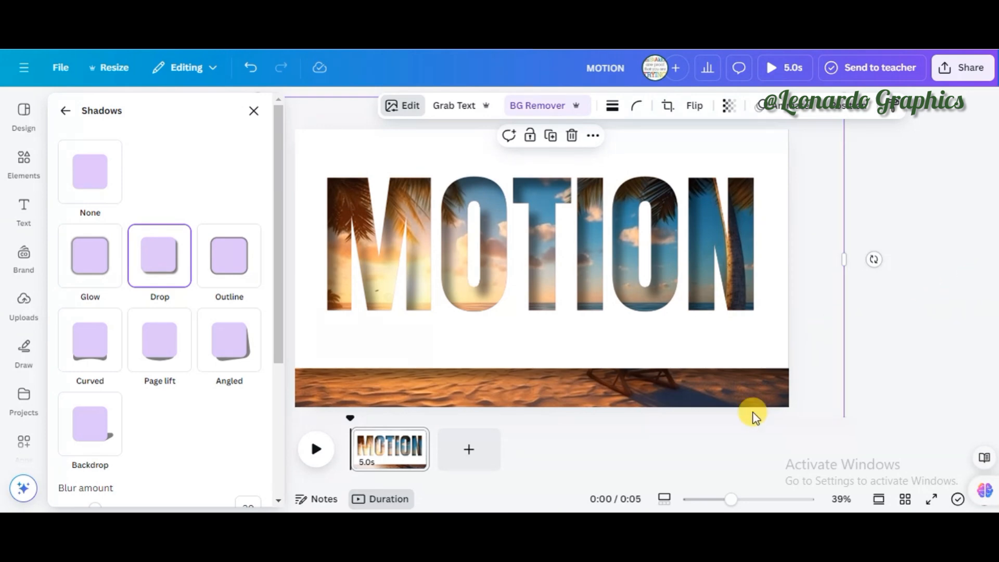
{"action": "left_click_drag", "start_coordinate": [695, 339], "coordinate": [694, 299]}
{"action": "left_click_drag", "start_coordinate": [551, 380], "coordinate": [550, 424]}
{"action": "mouse_move", "coordinate": [575, 350]}
{"action": "left_mouse_down"}
{"action": "mouse_move", "coordinate": [570, 335]}
{"action": "mouse_move", "coordinate": [579, 366]}
{"action": "left_mouse_up"}
{"action": "left_click_drag", "start_coordinate": [851, 286], "coordinate": [807, 288]}
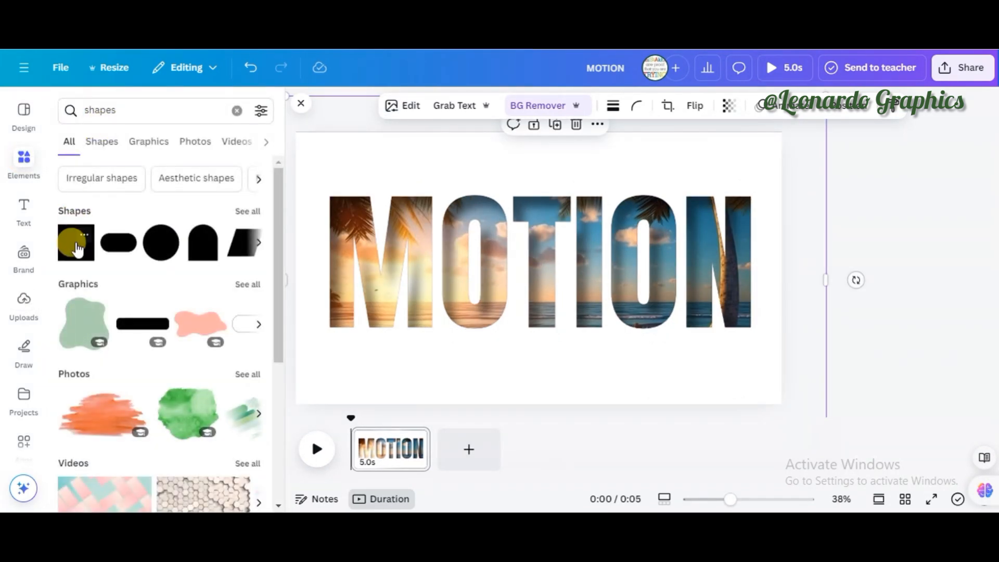
Add a square shape, reshape it into a thin vertical bar taller than the letters, and place it just after the N
{"action": "left_click", "coordinate": [76, 249]}
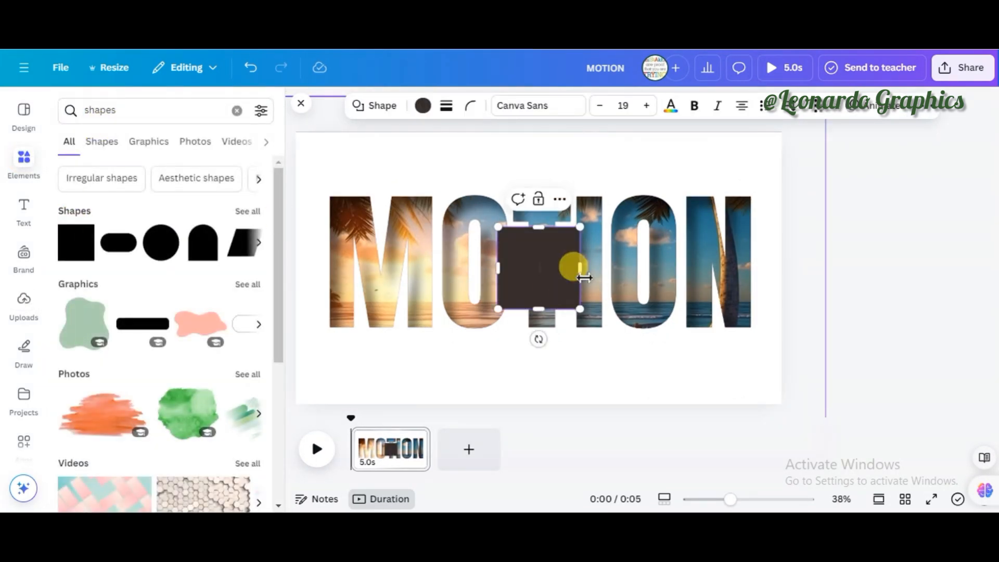
{"action": "left_click_drag", "start_coordinate": [573, 263], "coordinate": [512, 281]}
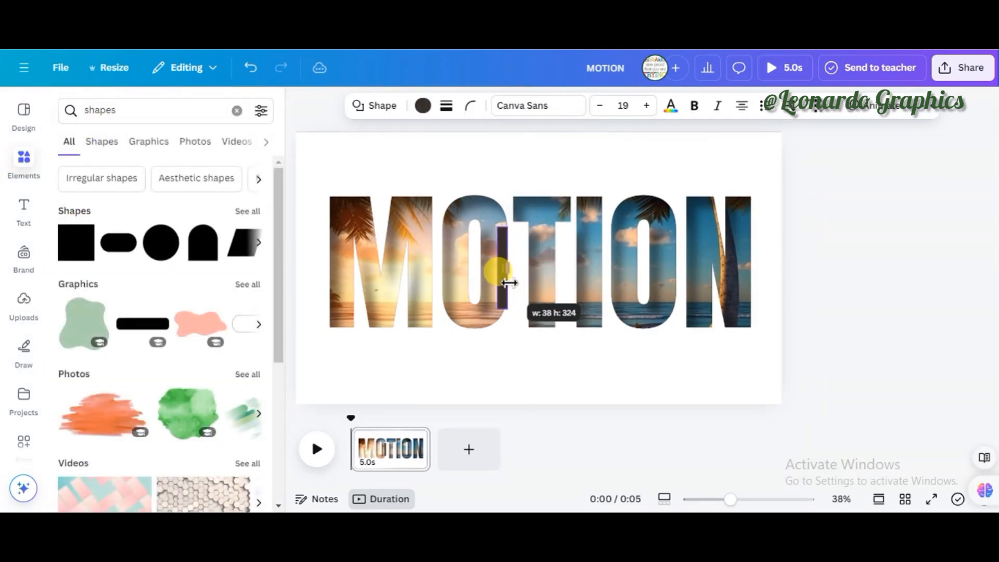
{"action": "left_click_drag", "start_coordinate": [502, 227], "coordinate": [506, 158]}
{"action": "left_click_drag", "start_coordinate": [501, 308], "coordinate": [501, 350]}
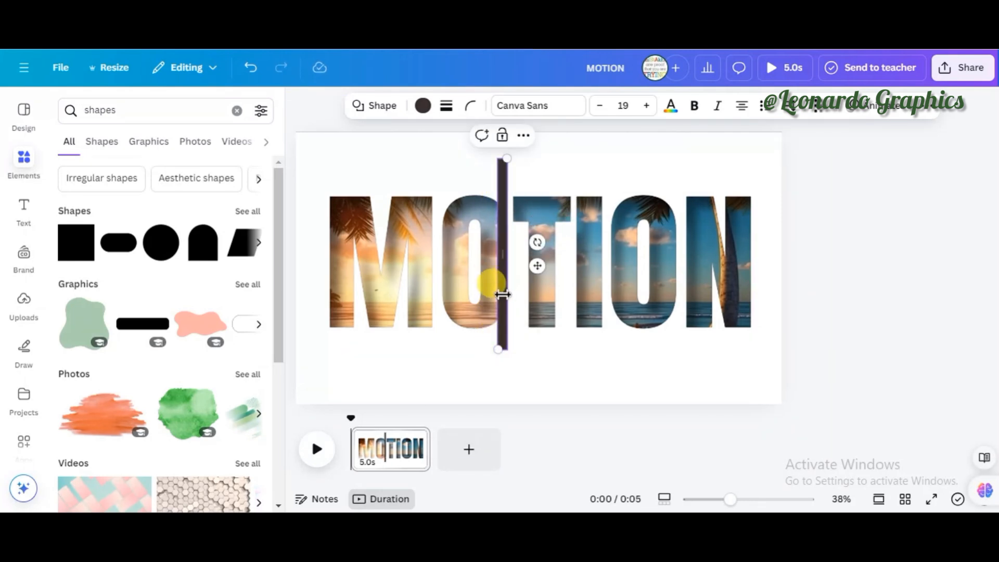
{"action": "mouse_move", "coordinate": [506, 302]}
{"action": "left_mouse_down"}
{"action": "mouse_move", "coordinate": [598, 319]}
{"action": "mouse_move", "coordinate": [501, 312]}
{"action": "left_mouse_up"}
{"action": "left_click_drag", "start_coordinate": [523, 259], "coordinate": [785, 270]}
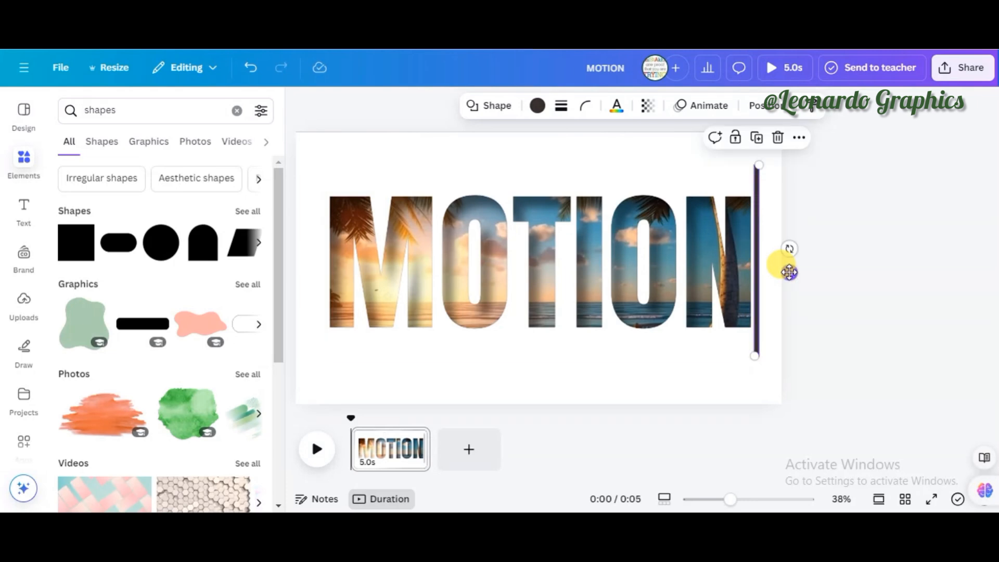
Using the layer list, move the beach photo off the page's left side and the storm photo off its right side
{"action": "left_click", "coordinate": [761, 106]}
{"action": "left_click", "coordinate": [238, 148]}
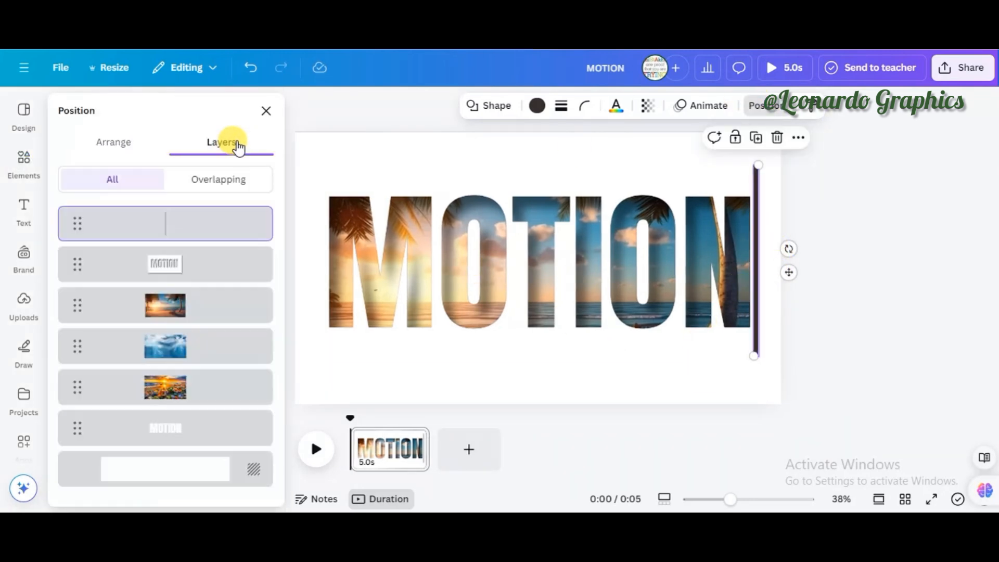
{"action": "left_click", "coordinate": [214, 312]}
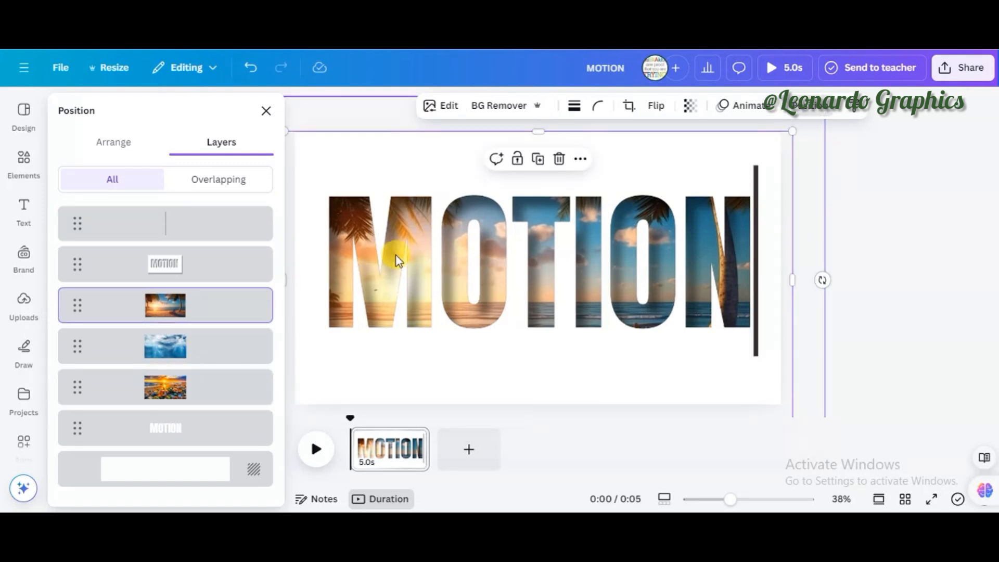
{"action": "left_click_drag", "start_coordinate": [396, 257], "coordinate": [105, 266]}
{"action": "left_click_drag", "start_coordinate": [400, 313], "coordinate": [255, 300]}
{"action": "left_click", "coordinate": [423, 273]}
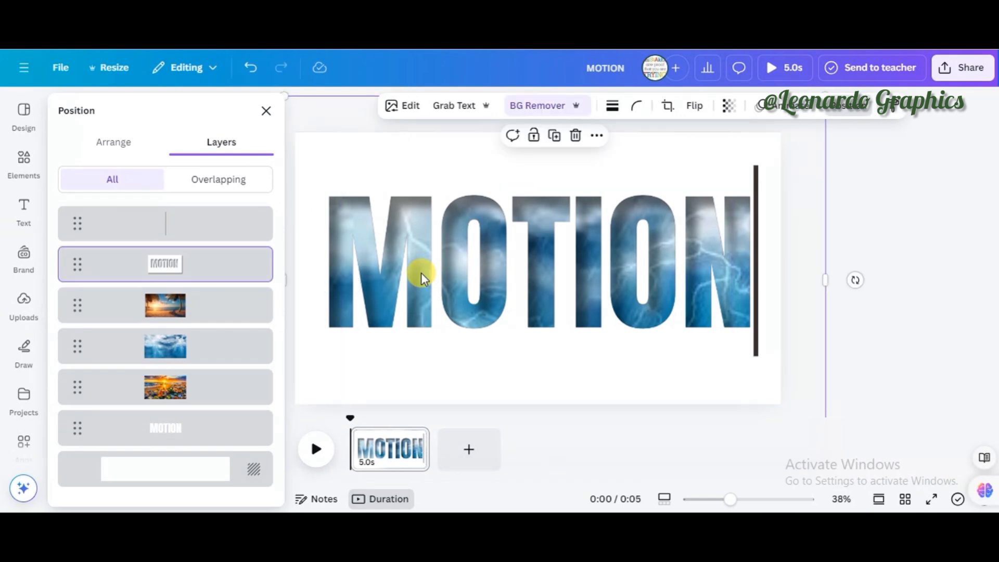
{"action": "left_click", "coordinate": [201, 352]}
{"action": "left_click_drag", "start_coordinate": [460, 285], "coordinate": [924, 275]}
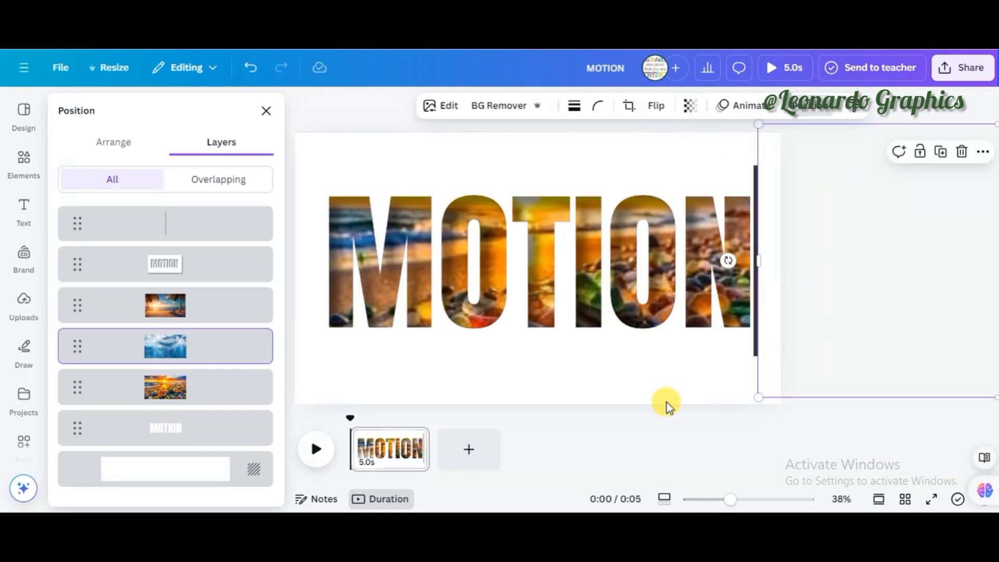
{"action": "left_click", "coordinate": [682, 381]}
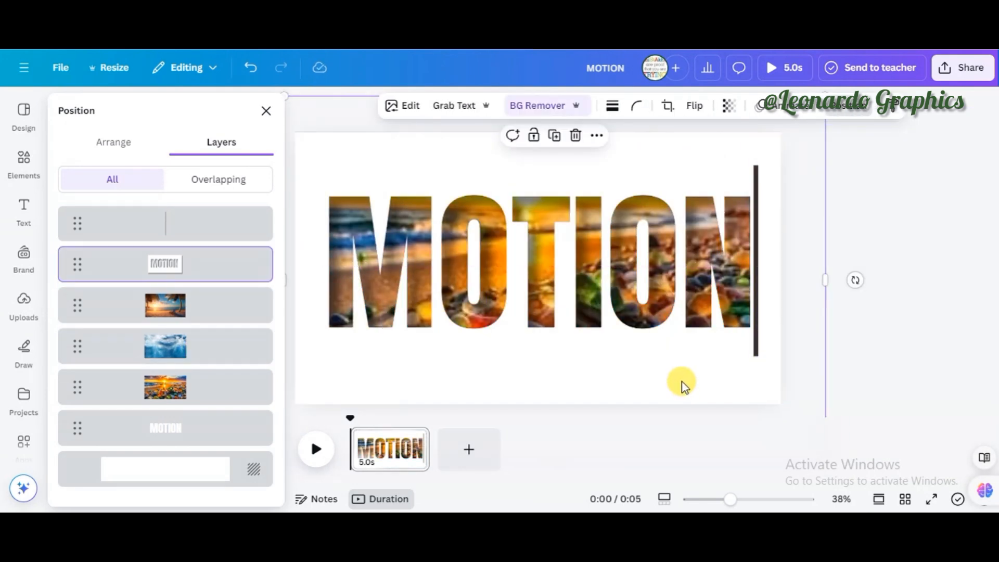
{"action": "left_click", "coordinate": [556, 136]}
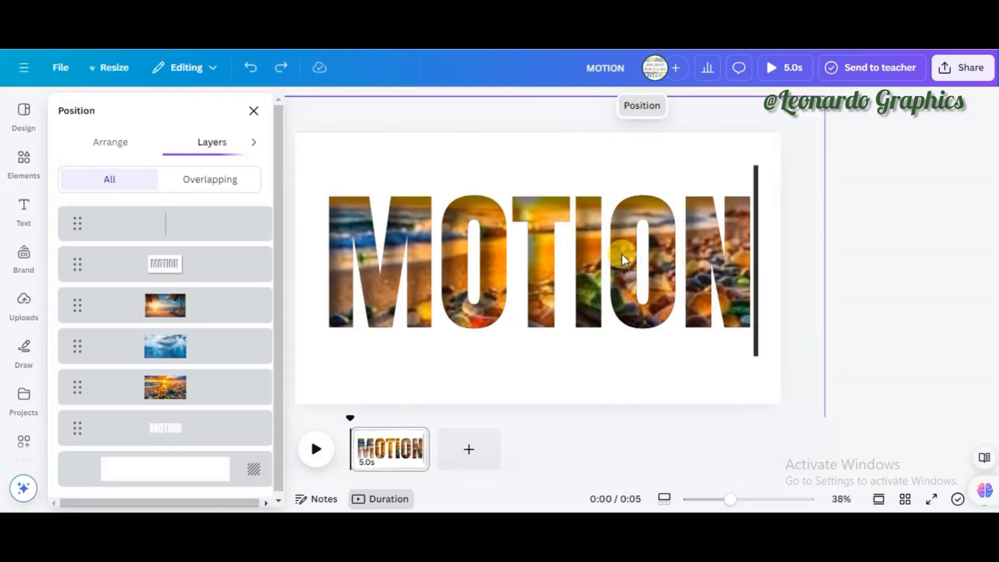
{"action": "key", "text": "ctrl+z"}
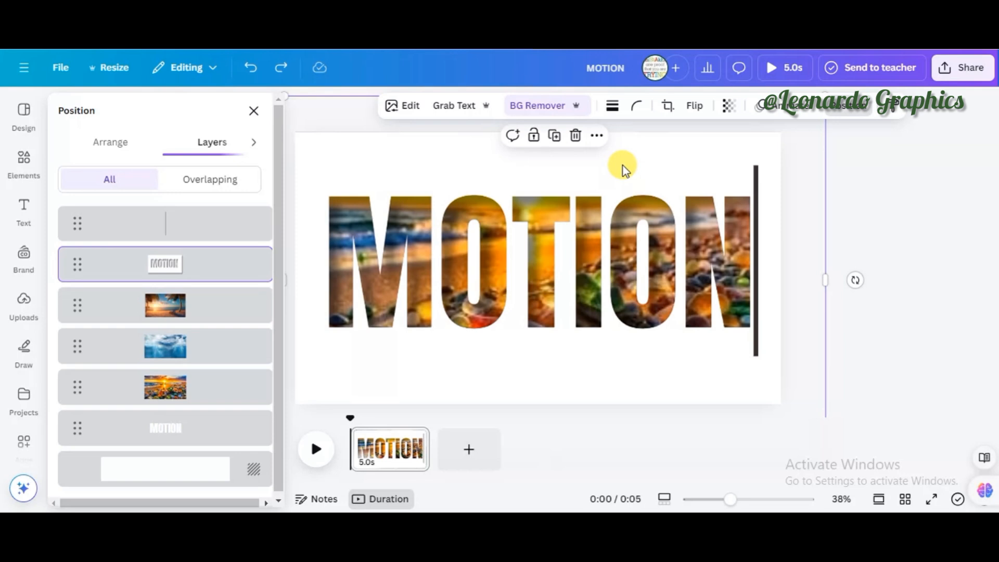
Duplicate the page and, on the copy, move the bar to just before the M and bring the storm photo back over the page
{"action": "left_click", "coordinate": [412, 445]}
{"action": "left_click", "coordinate": [477, 190]}
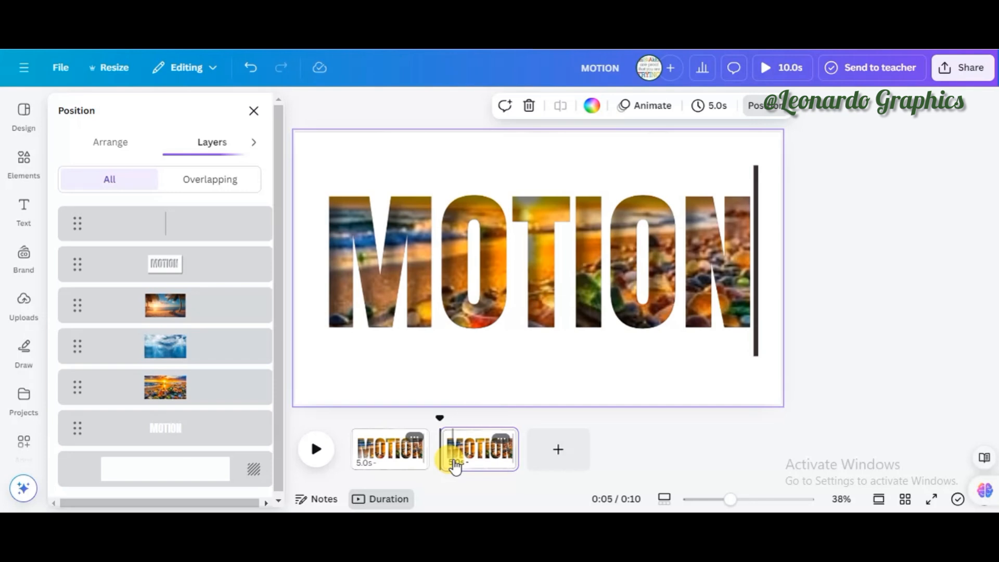
{"action": "left_click_drag", "start_coordinate": [761, 329], "coordinate": [322, 330]}
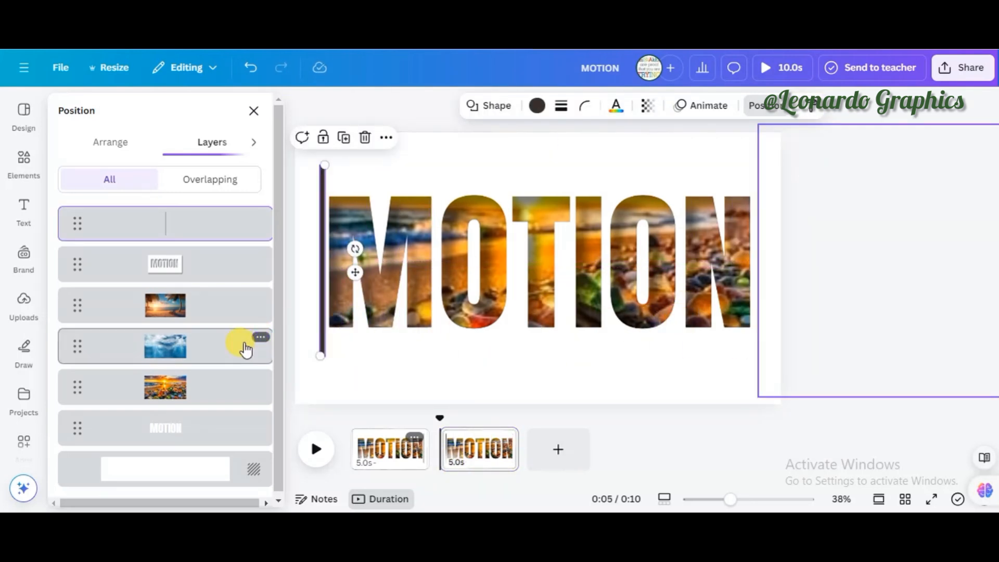
{"action": "left_click", "coordinate": [245, 347]}
{"action": "left_click_drag", "start_coordinate": [770, 294], "coordinate": [308, 295]}
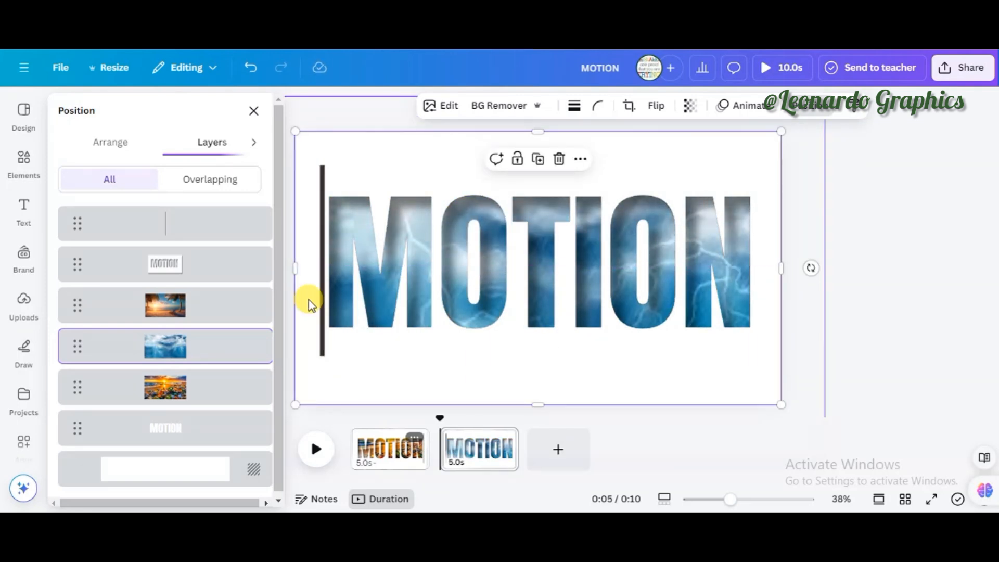
Duplicate the second page and, on the copy, move the bar to just after the N and bring the beach photo over the page
{"action": "left_click", "coordinate": [503, 442]}
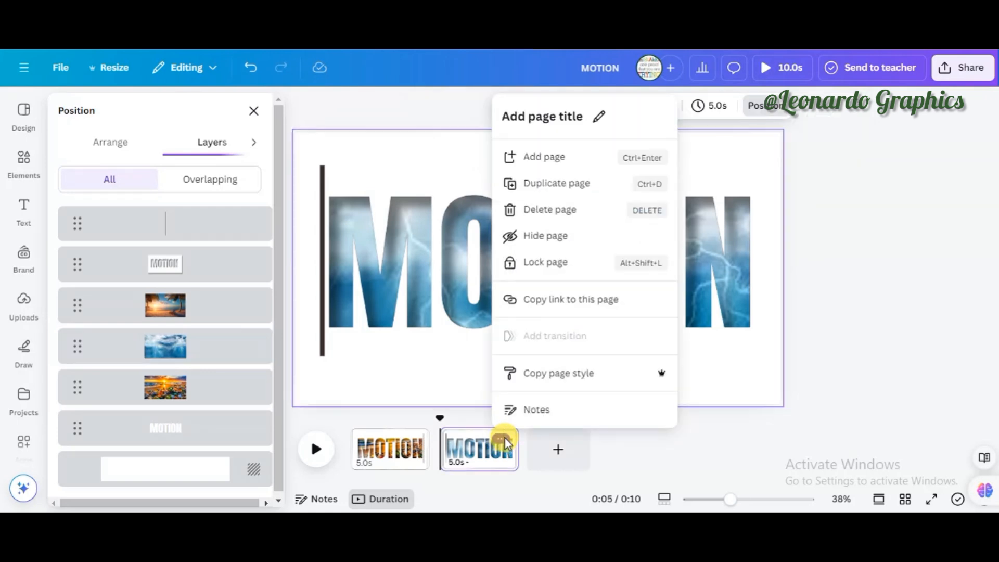
{"action": "left_click", "coordinate": [575, 192]}
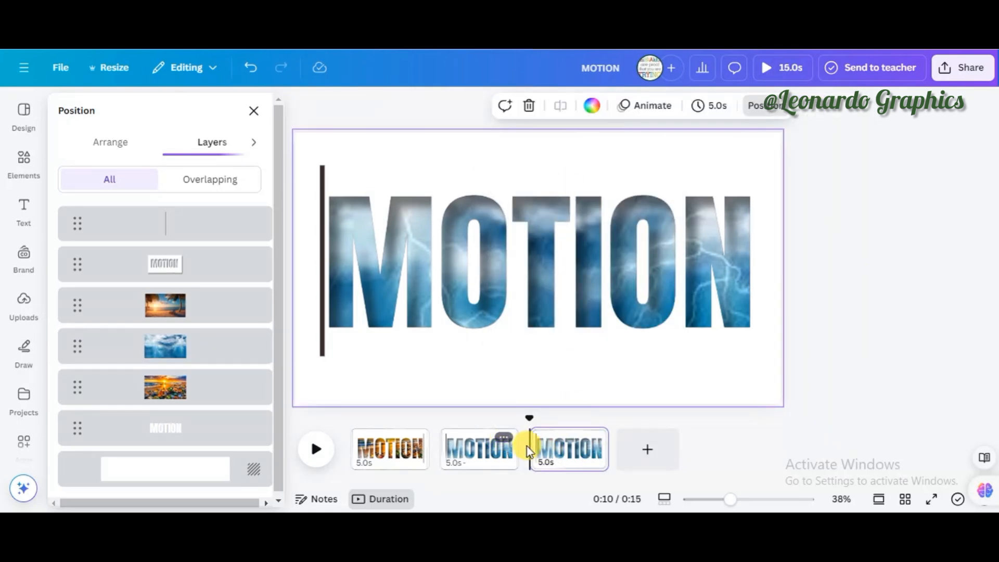
{"action": "left_click_drag", "start_coordinate": [318, 333], "coordinate": [760, 342]}
{"action": "left_click", "coordinate": [238, 302]}
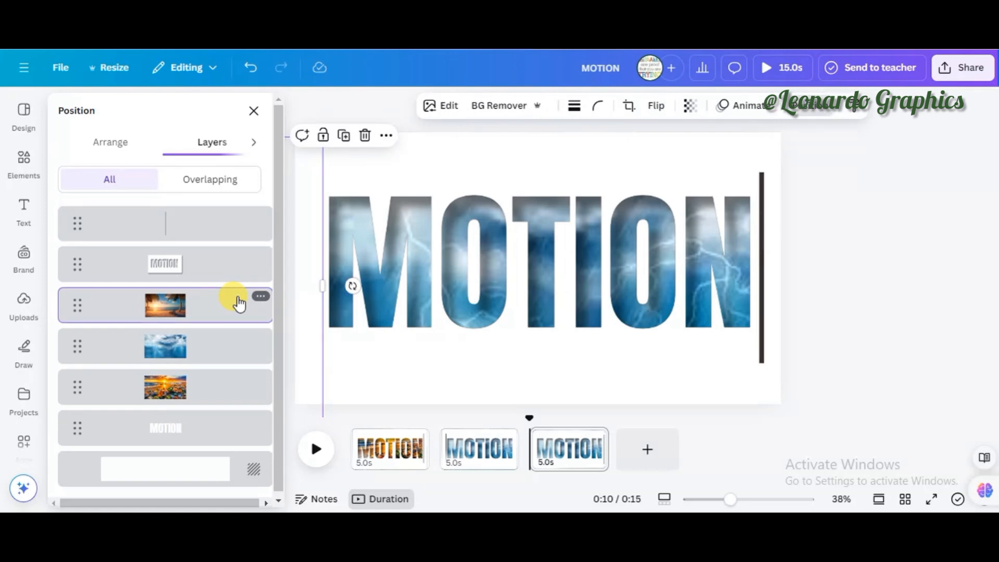
{"action": "left_click_drag", "start_coordinate": [308, 298], "coordinate": [764, 293]}
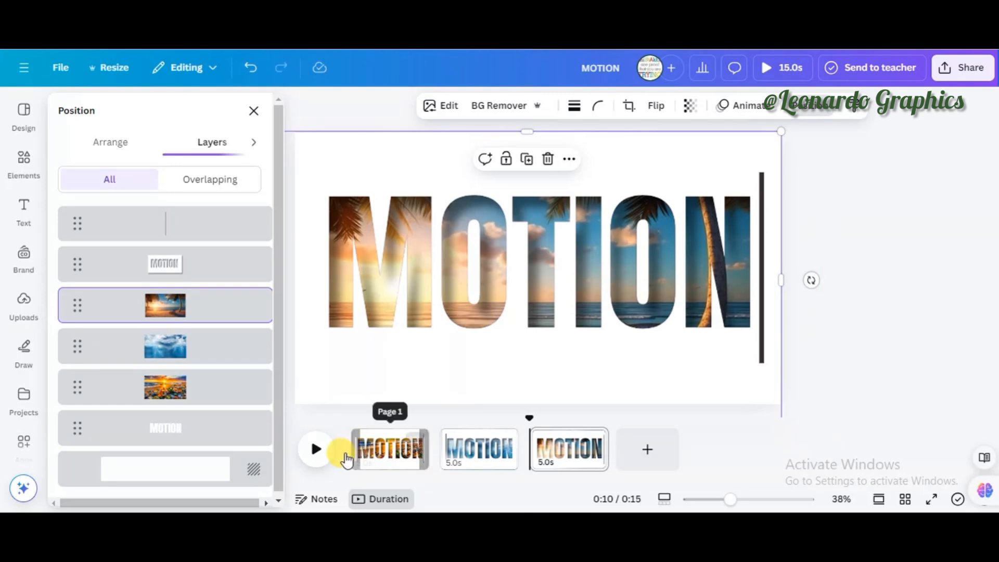
Shorten the first page to 3.3 seconds and shift its pebble beach photo to reframe it behind the letters
{"action": "left_click_drag", "start_coordinate": [420, 445], "coordinate": [400, 442]}
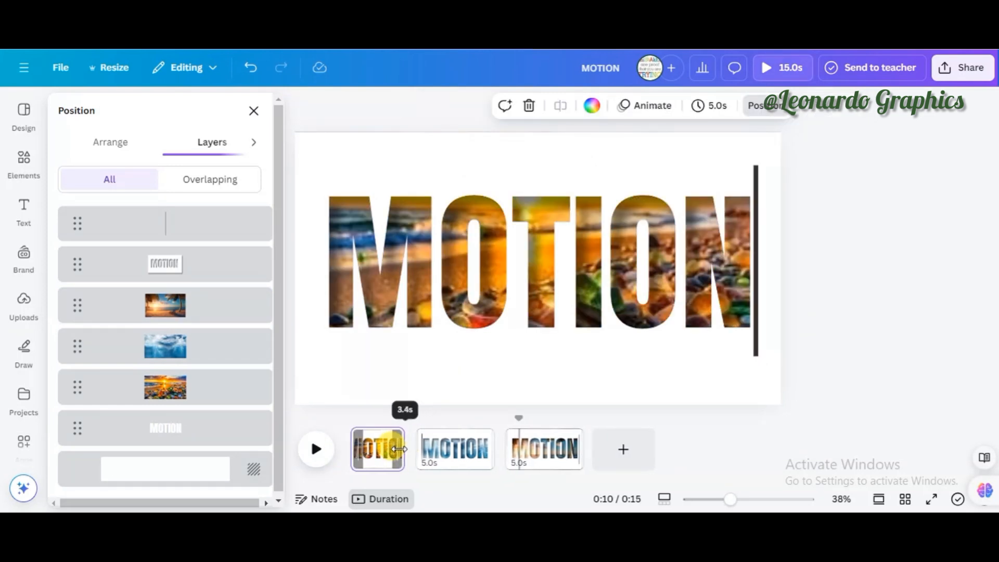
{"action": "left_click", "coordinate": [424, 312]}
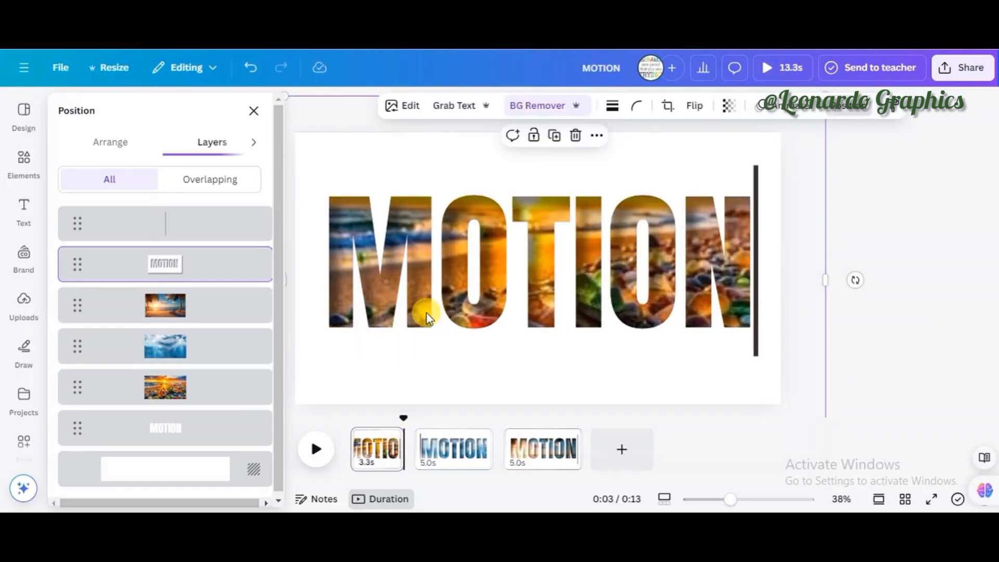
{"action": "left_click_drag", "start_coordinate": [417, 292], "coordinate": [408, 229]}
{"action": "left_click_drag", "start_coordinate": [284, 333], "coordinate": [380, 279]}
{"action": "left_click_drag", "start_coordinate": [424, 229], "coordinate": [390, 293]}
{"action": "left_click_drag", "start_coordinate": [366, 255], "coordinate": [323, 259]}
{"action": "left_click_drag", "start_coordinate": [463, 313], "coordinate": [462, 295]}
Shorten the second and third pages to 3.3 seconds each
{"action": "left_click", "coordinate": [457, 445]}
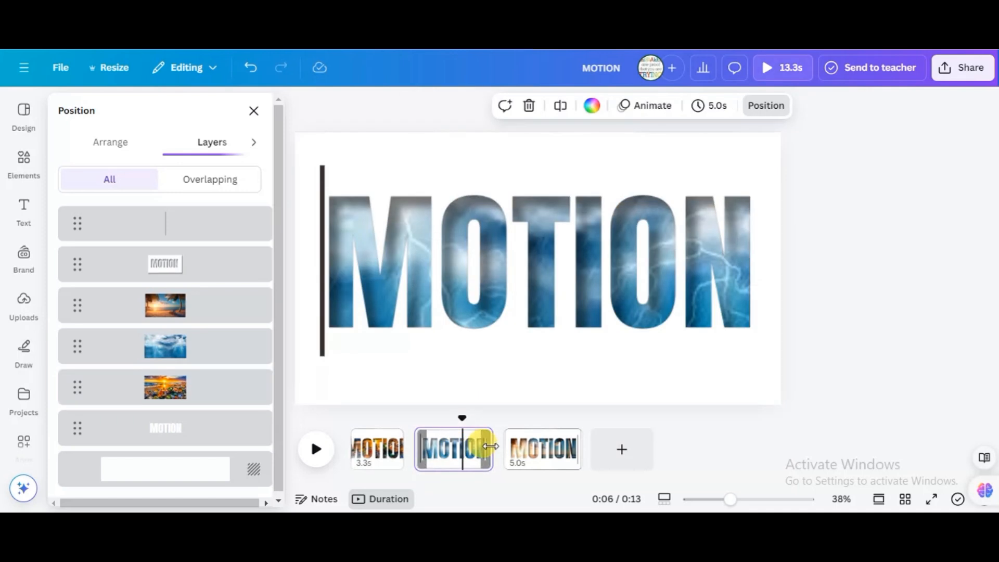
{"action": "left_click_drag", "start_coordinate": [490, 446], "coordinate": [467, 446]}
{"action": "left_click", "coordinate": [521, 448]}
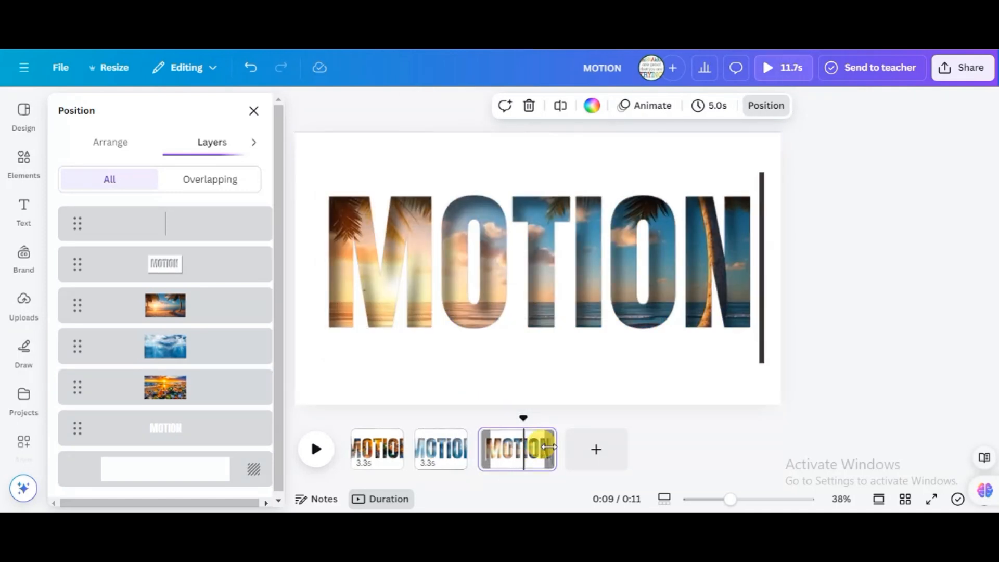
{"action": "left_click_drag", "start_coordinate": [548, 446], "coordinate": [523, 446]}
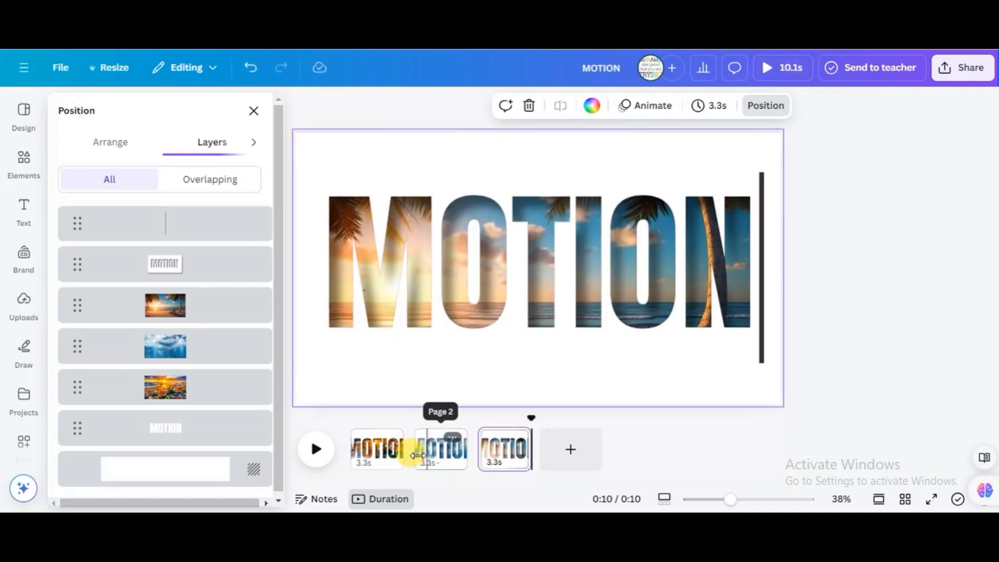
Add Match & Move transitions between pages one and two and between pages two and three, and play the video from the start
{"action": "left_click", "coordinate": [415, 463]}
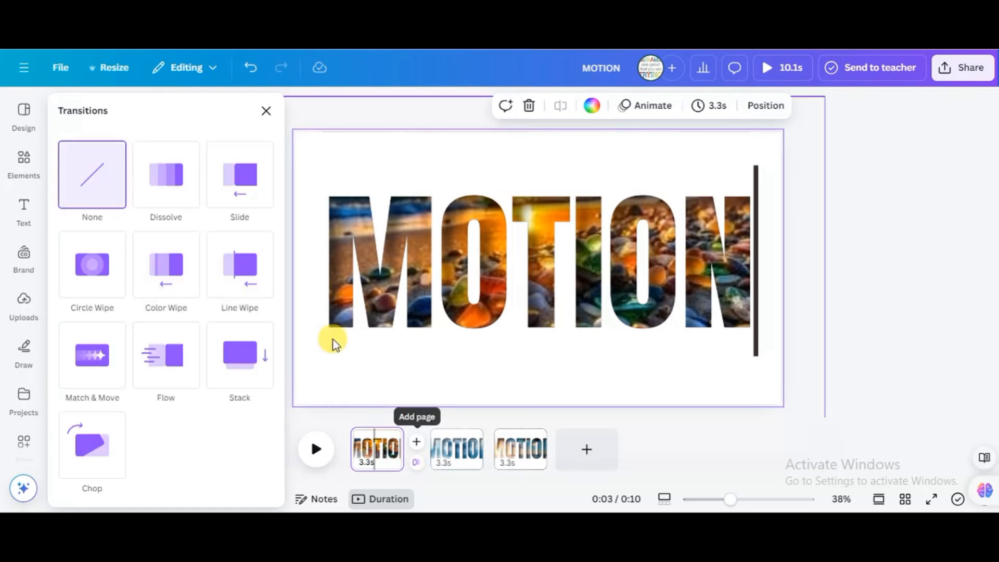
{"action": "left_click", "coordinate": [98, 355]}
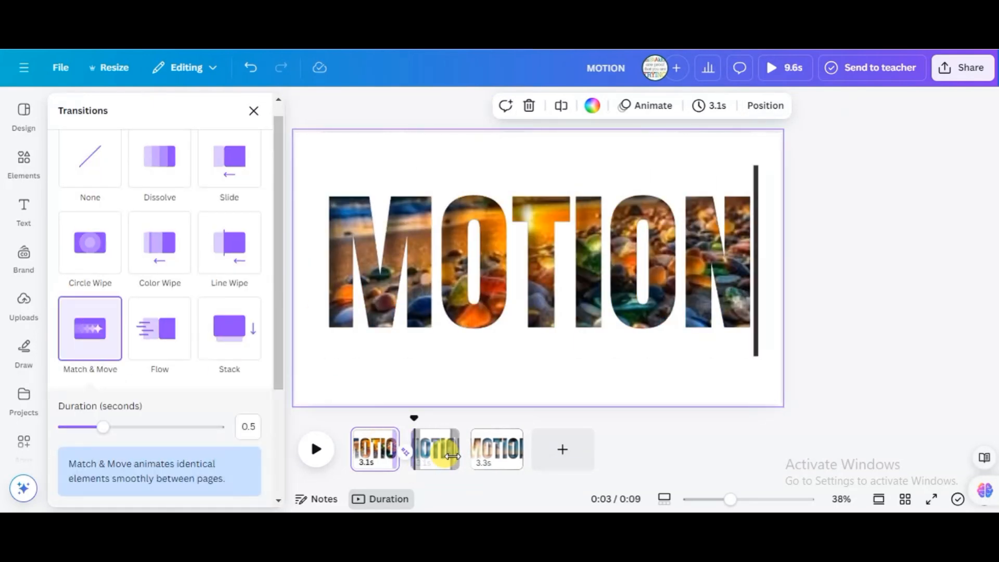
{"action": "left_click", "coordinate": [468, 461]}
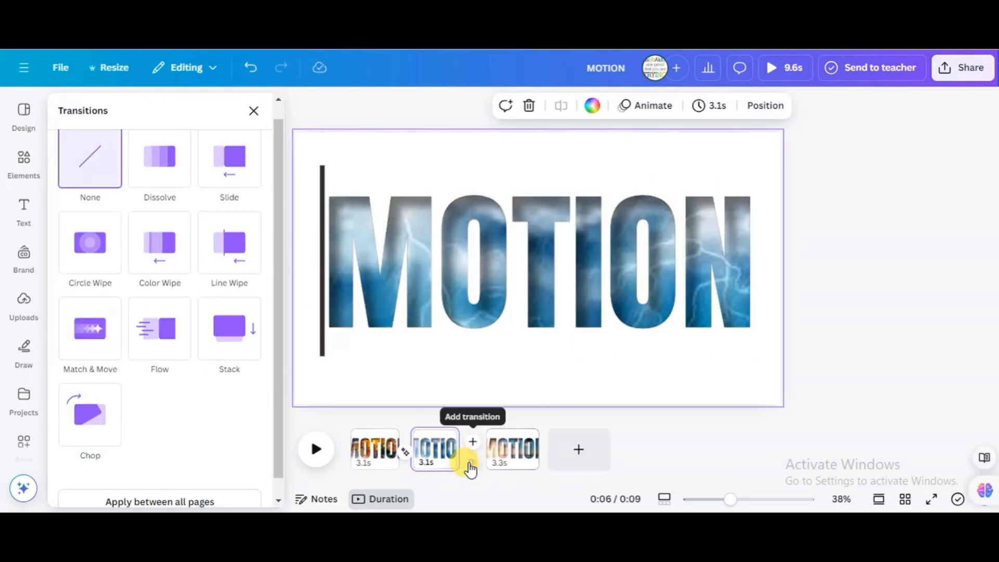
{"action": "left_click", "coordinate": [93, 339]}
{"action": "left_click_drag", "start_coordinate": [467, 424], "coordinate": [341, 412]}
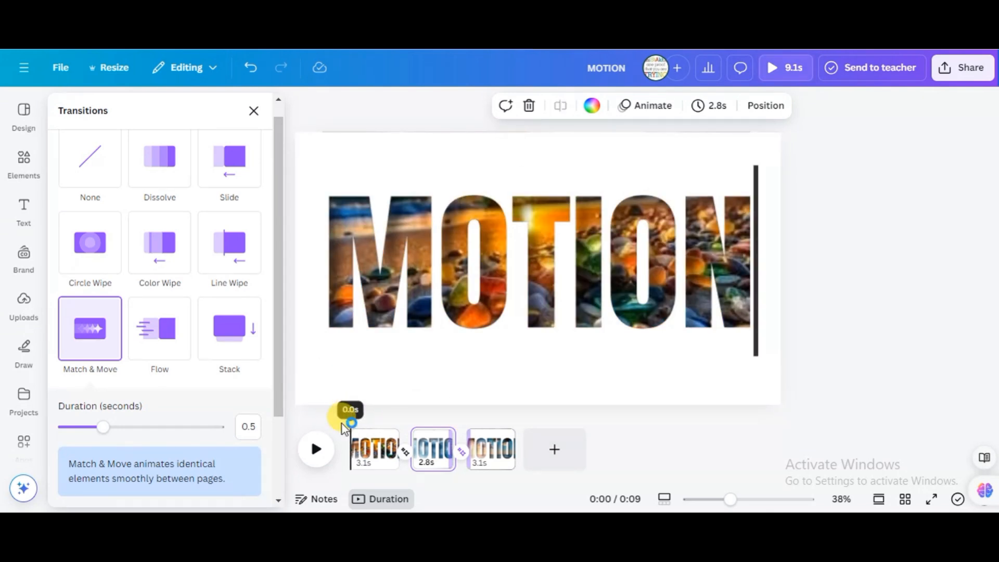
{"action": "left_click", "coordinate": [316, 450]}
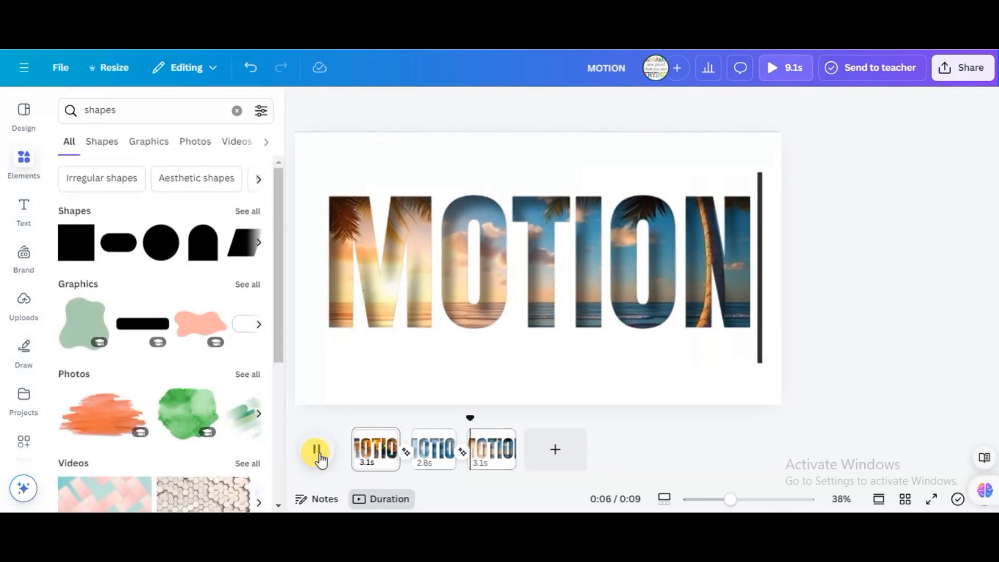
On the third page, select the palm beach photo's layer and move the photo down so the palm fronds fill the letters
{"action": "left_click", "coordinate": [490, 454]}
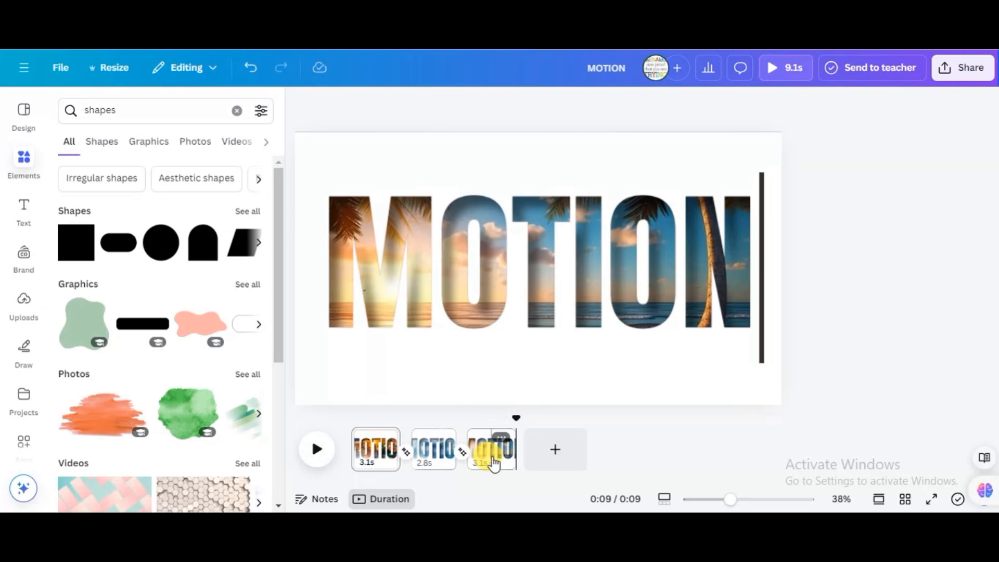
{"action": "left_click", "coordinate": [591, 263]}
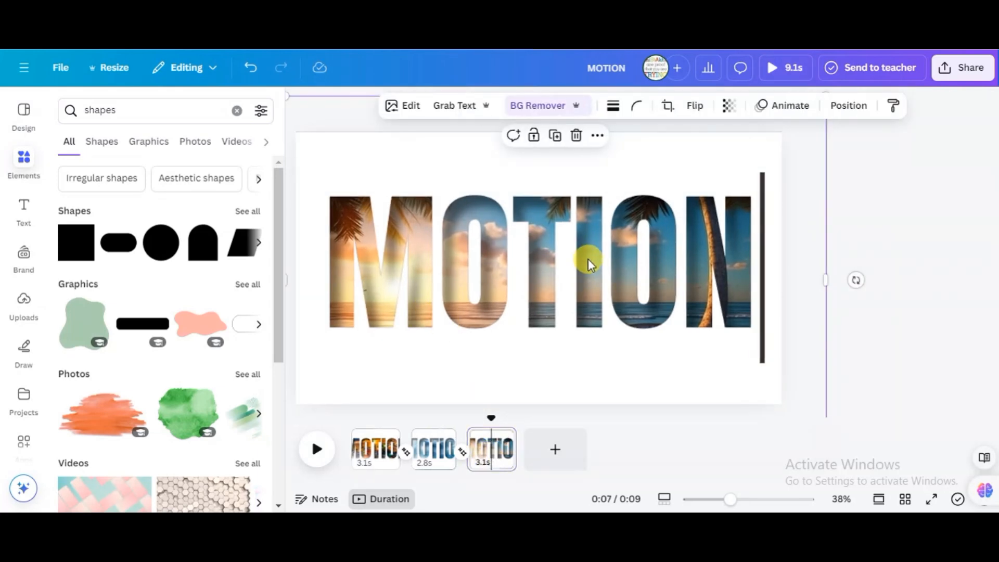
{"action": "left_click", "coordinate": [846, 104]}
{"action": "left_click", "coordinate": [207, 307]}
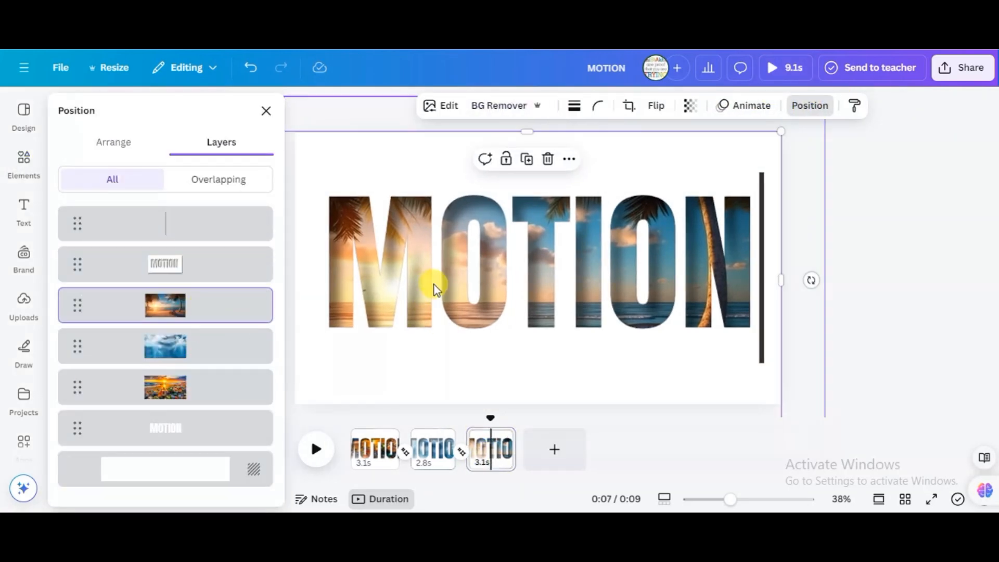
{"action": "left_click_drag", "start_coordinate": [419, 292], "coordinate": [426, 357]}
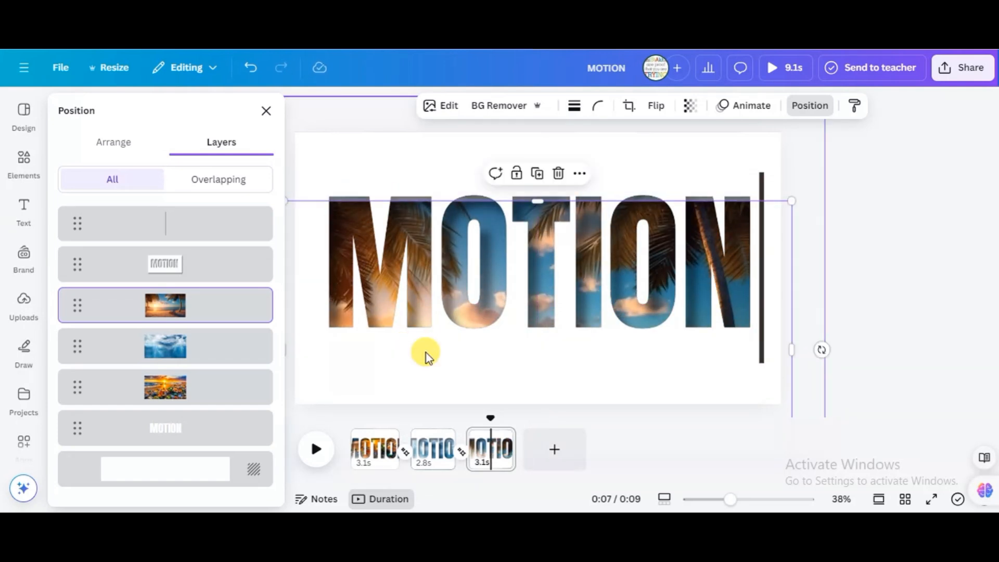
{"action": "left_click_drag", "start_coordinate": [423, 295], "coordinate": [425, 289]}
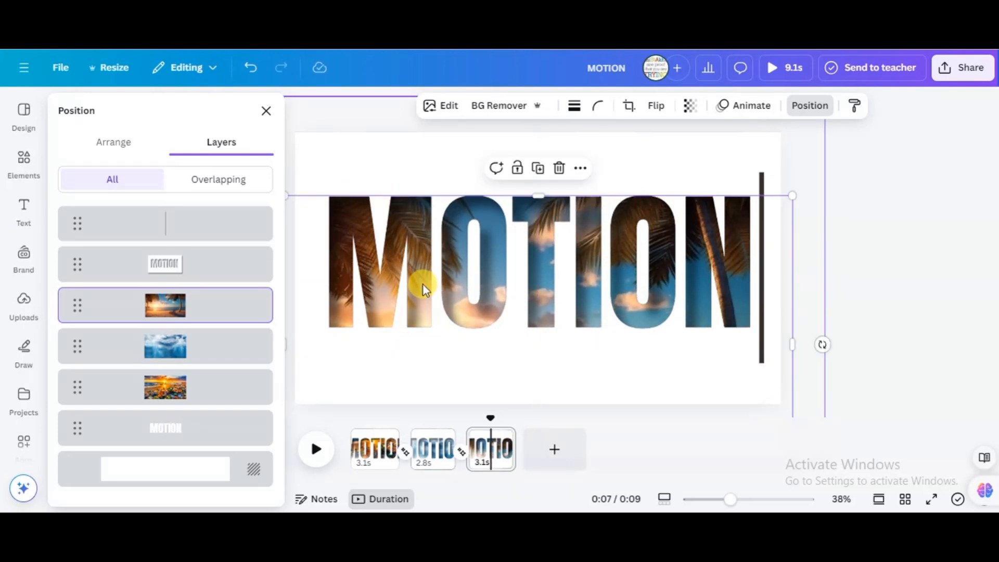
On the second page, select the storm photo's layer and shift the photo upward behind the letters
{"action": "left_click", "coordinate": [433, 447]}
{"action": "left_click", "coordinate": [223, 357]}
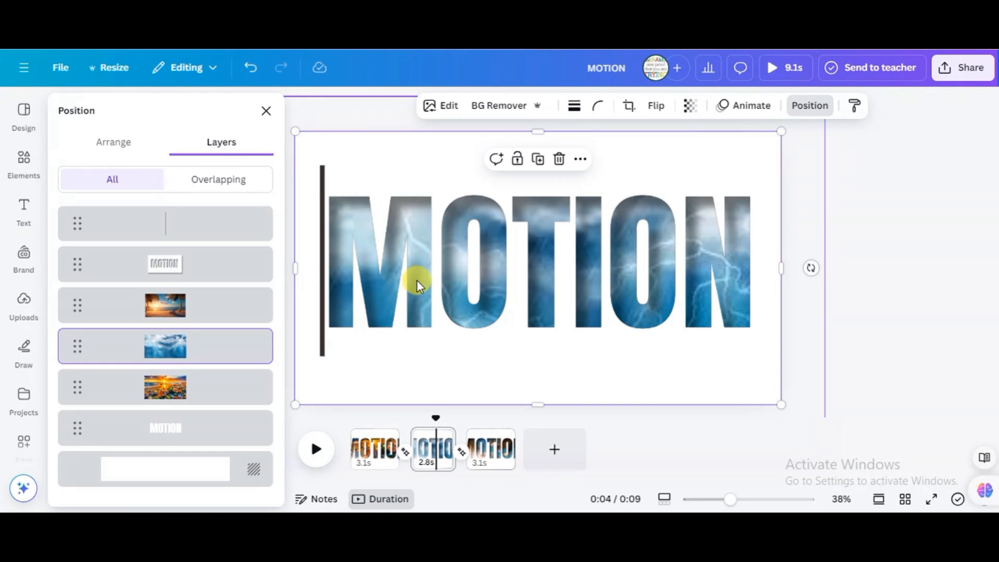
{"action": "left_click_drag", "start_coordinate": [419, 285], "coordinate": [393, 235]}
{"action": "left_click", "coordinate": [363, 450]}
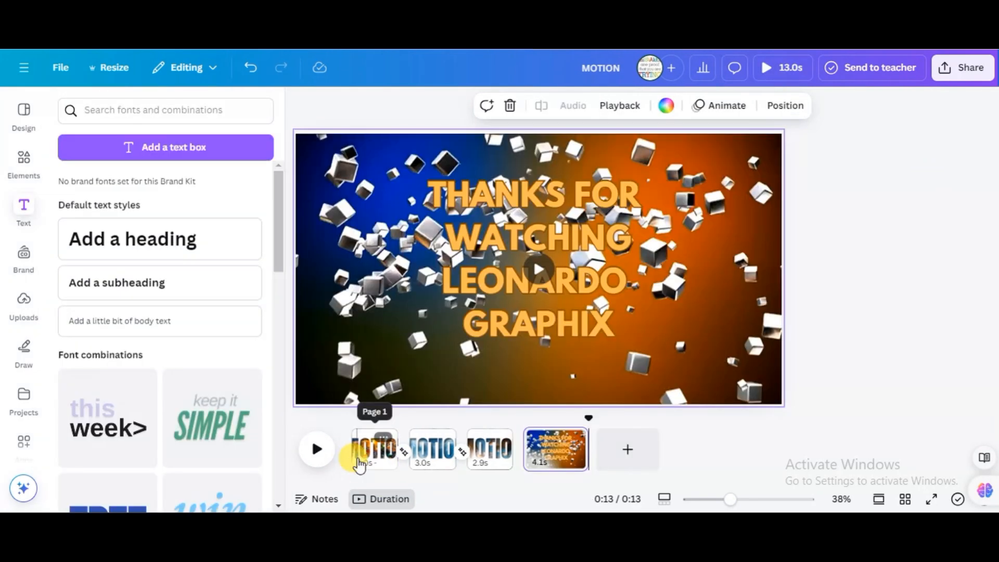
Play the video from the first page through to the closing thanks page, and open the full video preview
{"action": "left_click", "coordinate": [359, 463]}
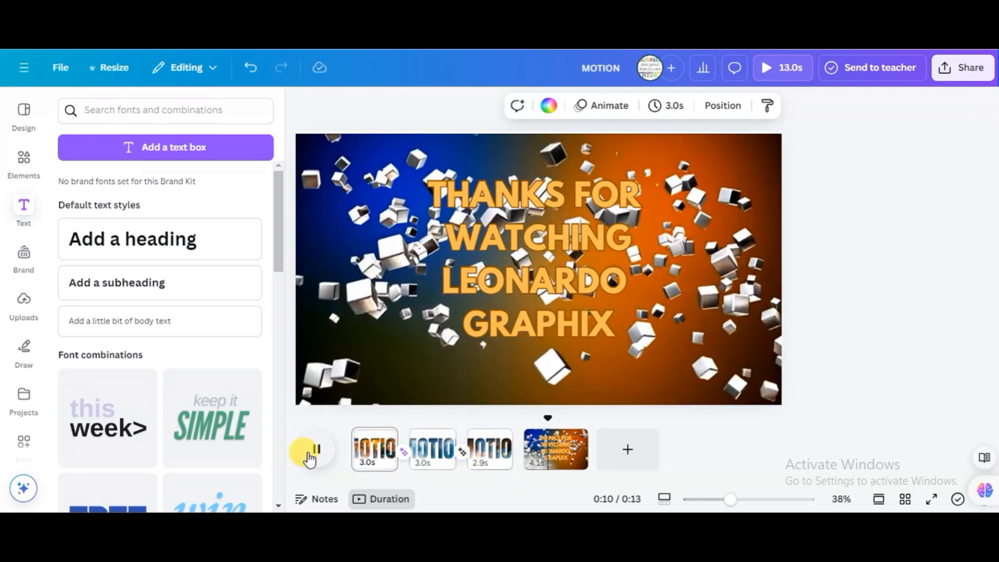
{"action": "left_click", "coordinate": [312, 451]}
{"action": "left_click", "coordinate": [767, 67]}
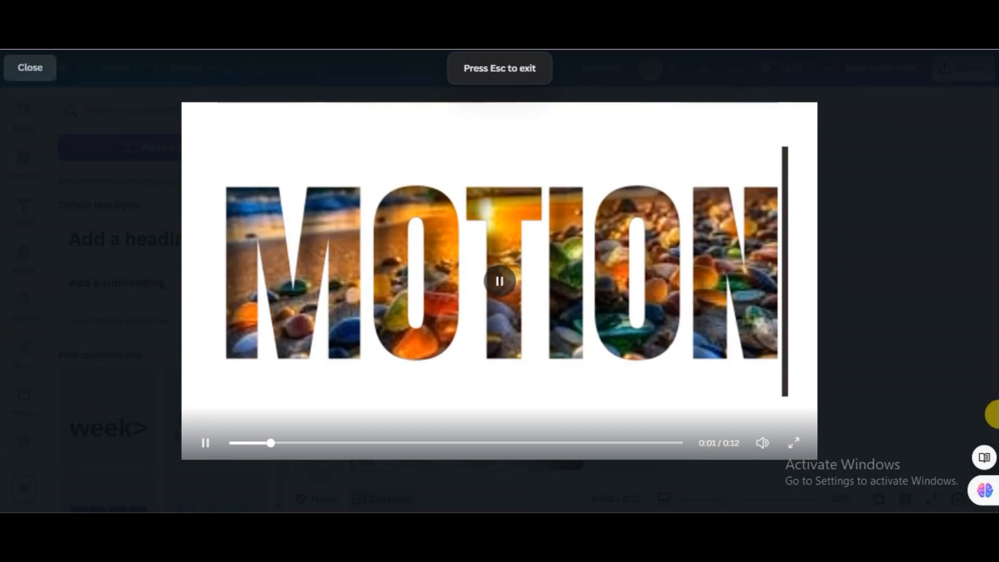